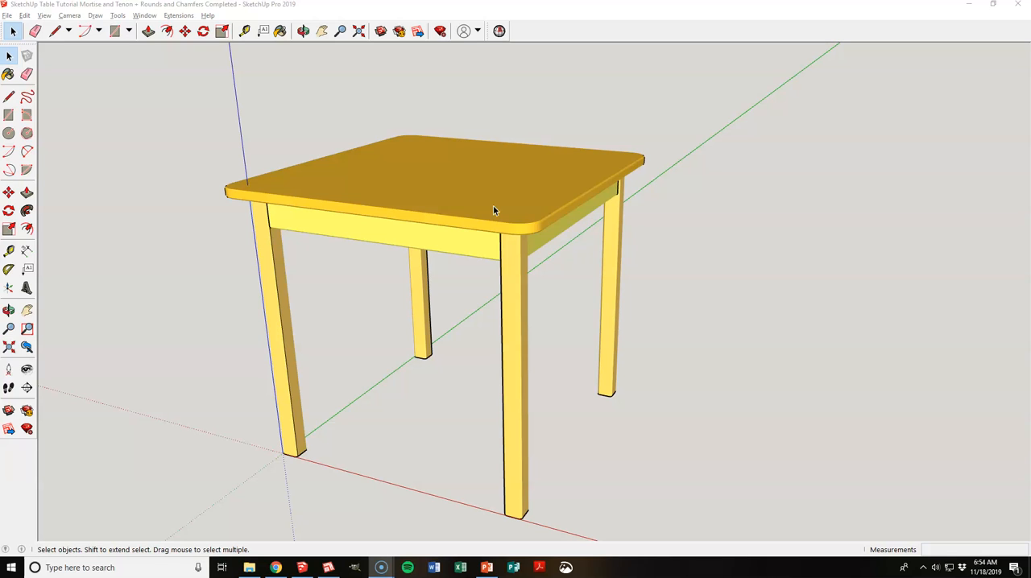
Step: Switch from SketchUp to LayOut and close it, discarding the blank untitled document without saving
{"action": "left_click", "coordinate": [6, 15]}
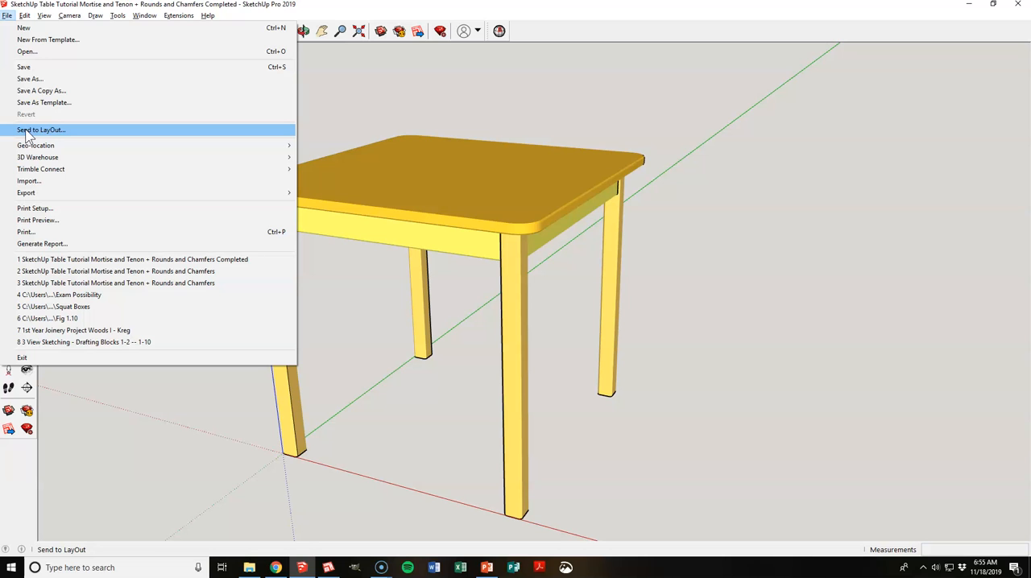
{"action": "key", "text": "alt+Tab"}
{"action": "key", "text": "alt+Tab"}
{"action": "key", "text": "alt+Tab"}
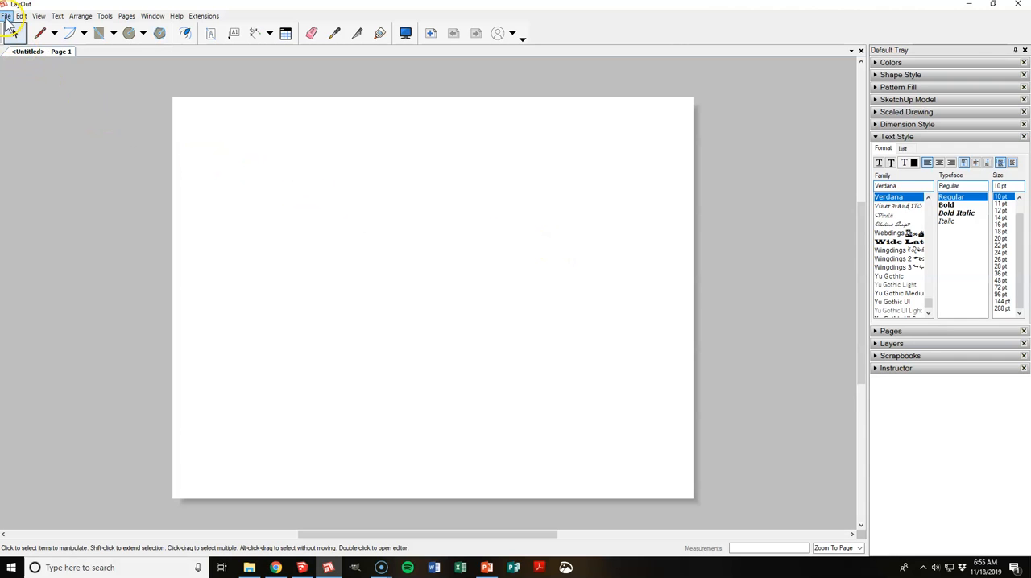
{"action": "left_click", "coordinate": [1017, 5]}
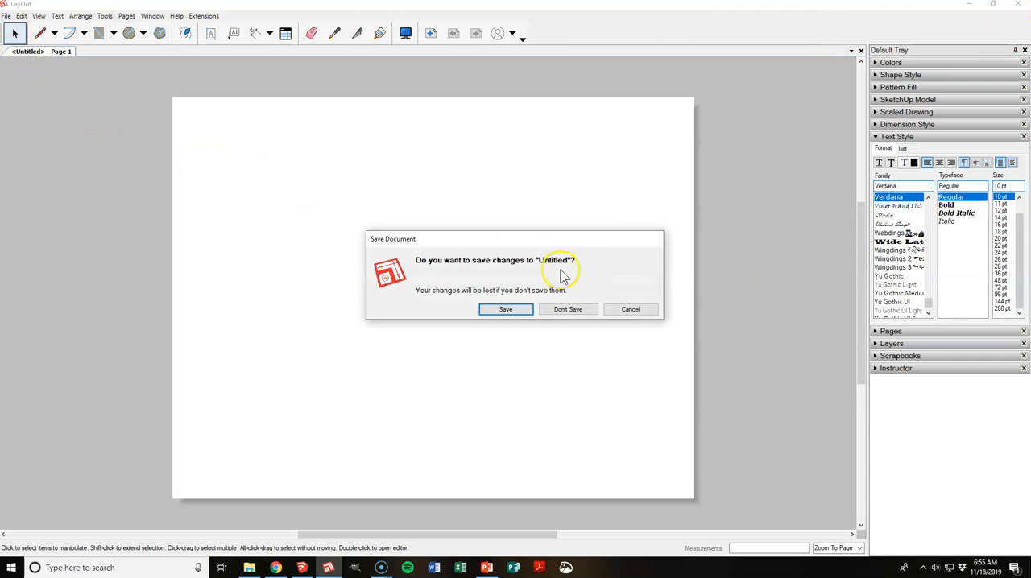
{"action": "left_click", "coordinate": [568, 309]}
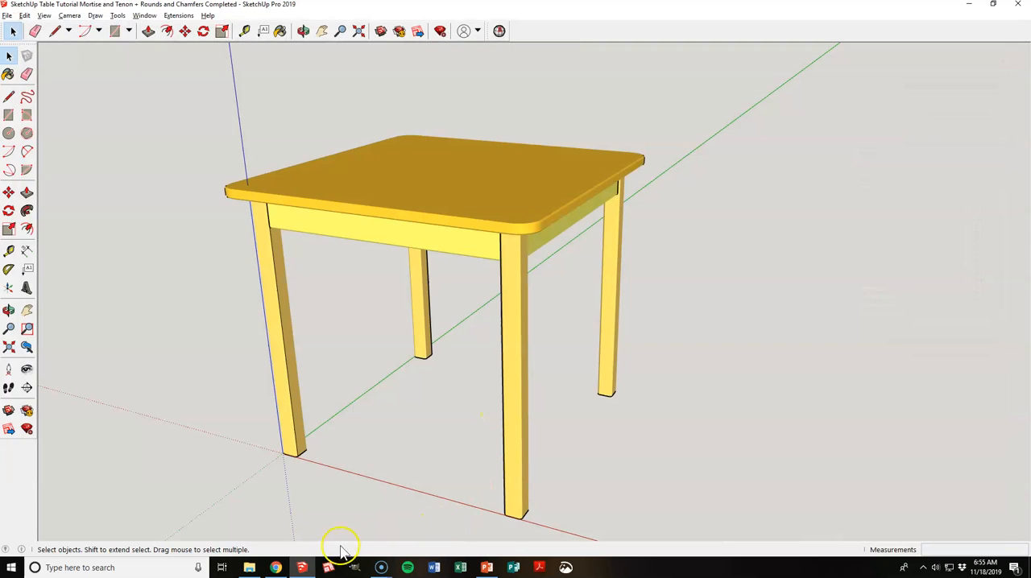
Step: Launch LayOut again and create a new Letter Landscape document
{"action": "left_click", "coordinate": [330, 568]}
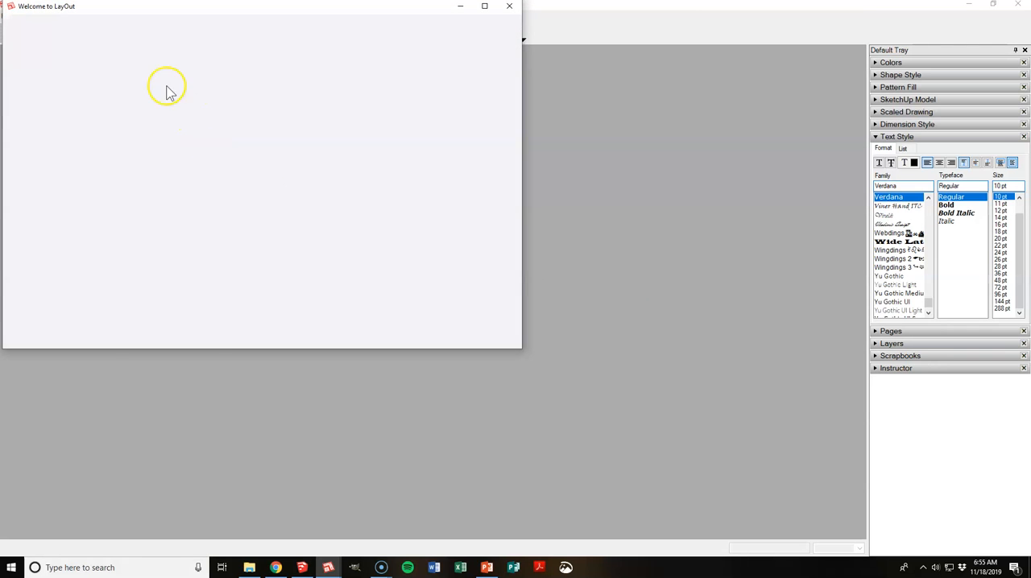
{"action": "left_click_drag", "start_coordinate": [150, 8], "coordinate": [225, 58]}
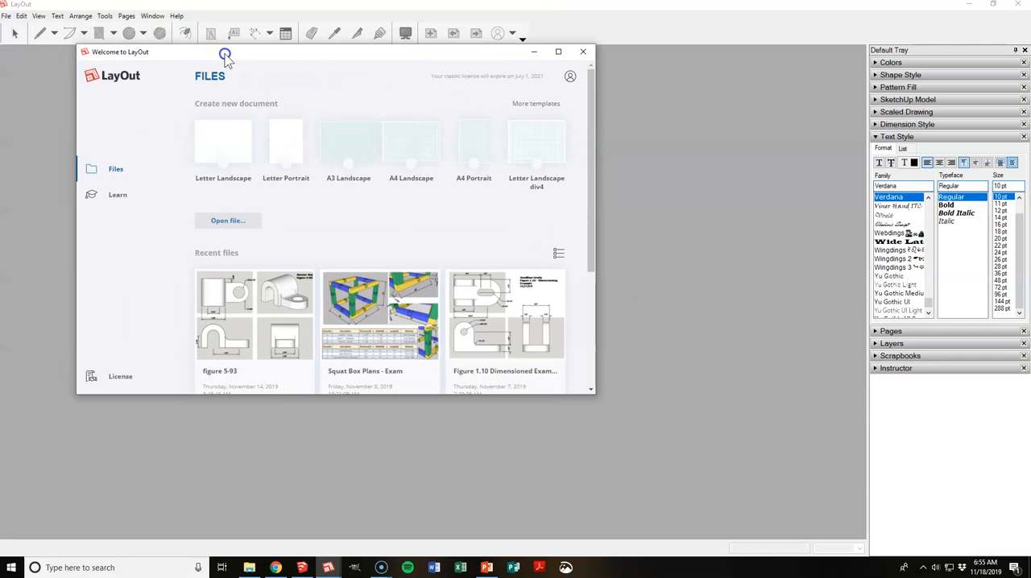
{"action": "left_click", "coordinate": [231, 151]}
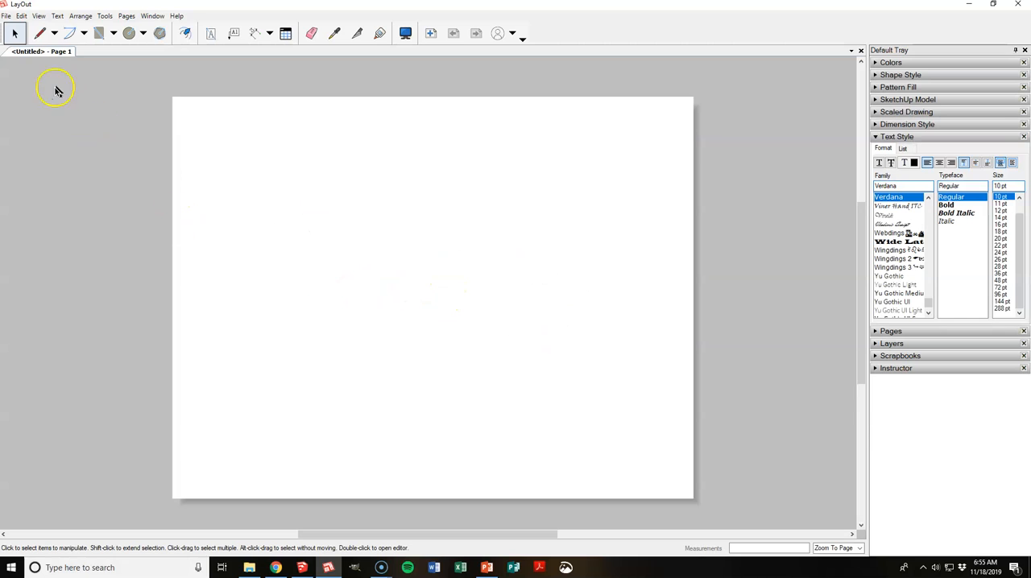
Step: Insert the model "SketchUp Table Tutorial Mortise and Tenon + Rounds and Chamfers Completed" from the Industrial Design folder onto the page
{"action": "left_click", "coordinate": [6, 16]}
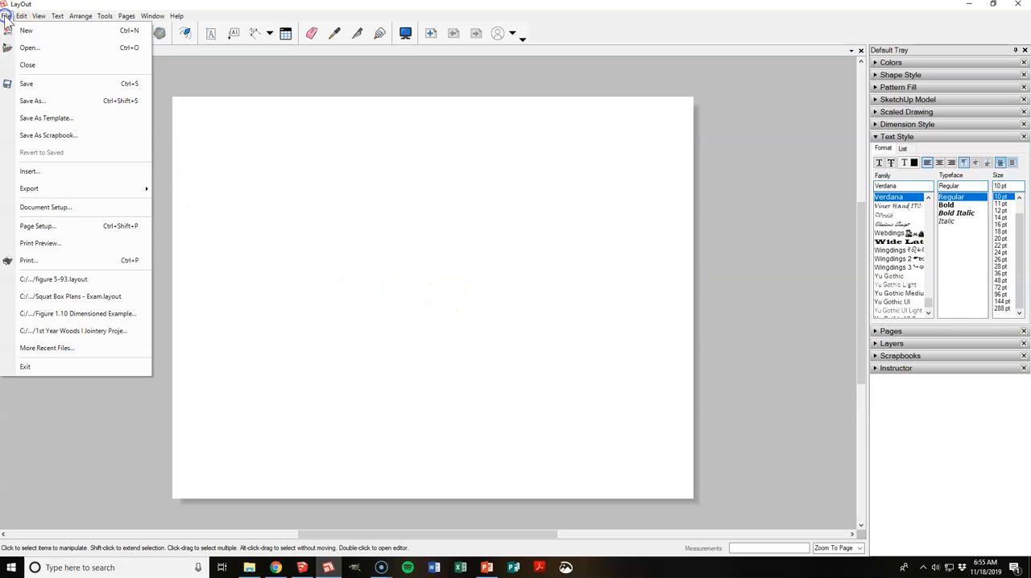
{"action": "left_click", "coordinate": [21, 172]}
{"action": "scroll", "coordinate": [211, 178], "scroll_direction": "down", "scroll_amount": 5}
{"action": "scroll", "coordinate": [189, 141], "scroll_direction": "up", "scroll_amount": 5}
{"action": "scroll", "coordinate": [182, 143], "scroll_direction": "down", "scroll_amount": 15}
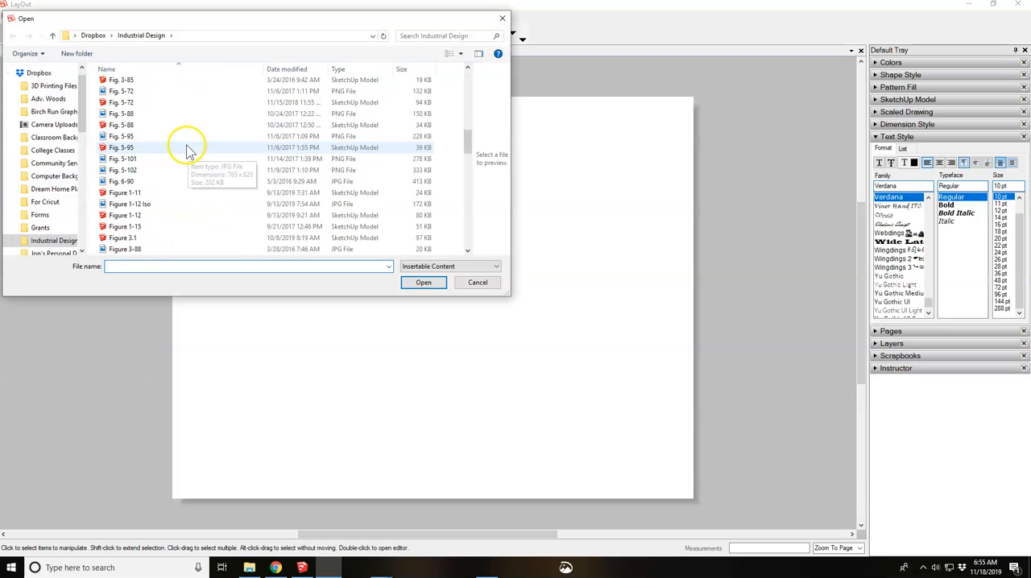
{"action": "scroll", "coordinate": [180, 152], "scroll_direction": "down", "scroll_amount": 4}
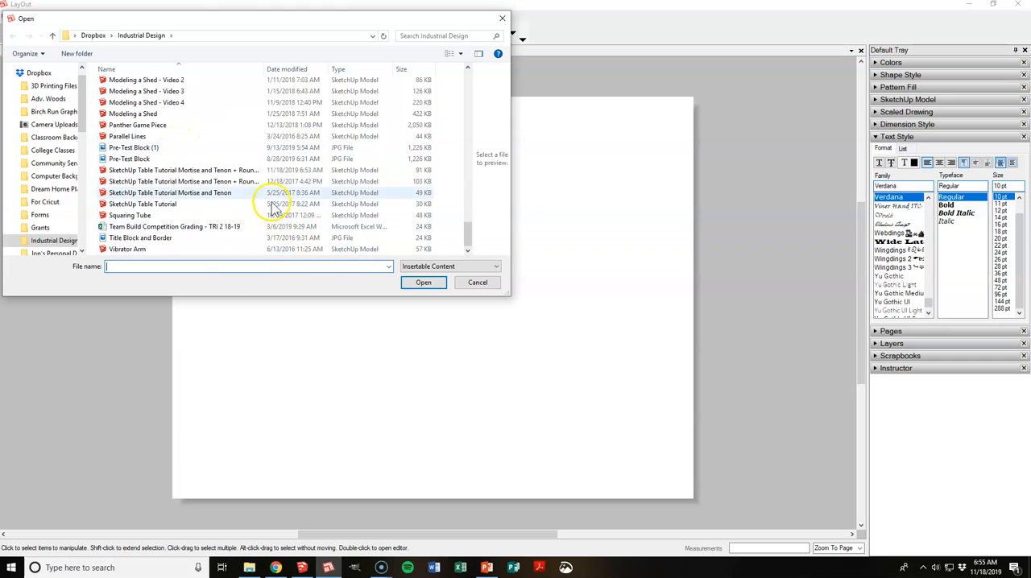
{"action": "left_click", "coordinate": [231, 171]}
{"action": "left_click", "coordinate": [419, 284]}
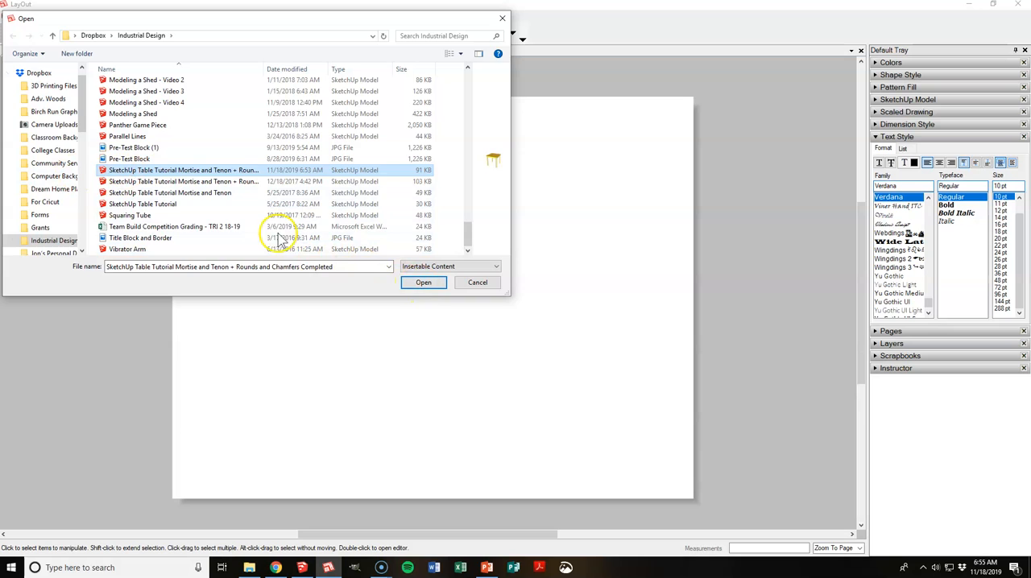
{"action": "left_click", "coordinate": [423, 283]}
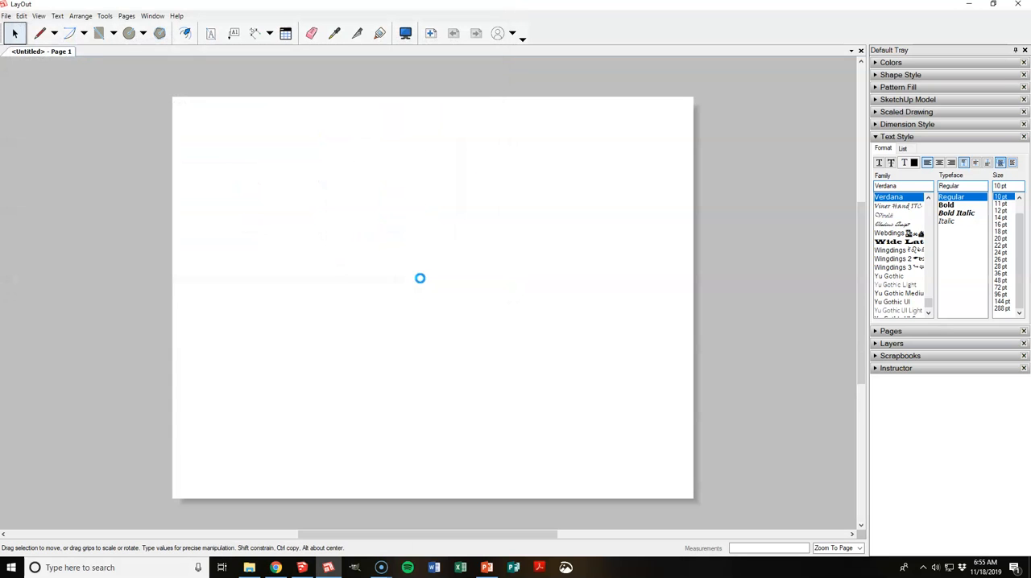
Step: Move the inserted table view to the page's upper-left corner and scale it down by about 0.596 by 0.822
{"action": "left_click", "coordinate": [448, 254]}
{"action": "mouse_move", "coordinate": [566, 260]}
{"action": "left_mouse_down"}
{"action": "mouse_move", "coordinate": [539, 227]}
{"action": "mouse_move", "coordinate": [495, 213]}
{"action": "mouse_move", "coordinate": [472, 172]}
{"action": "left_mouse_up"}
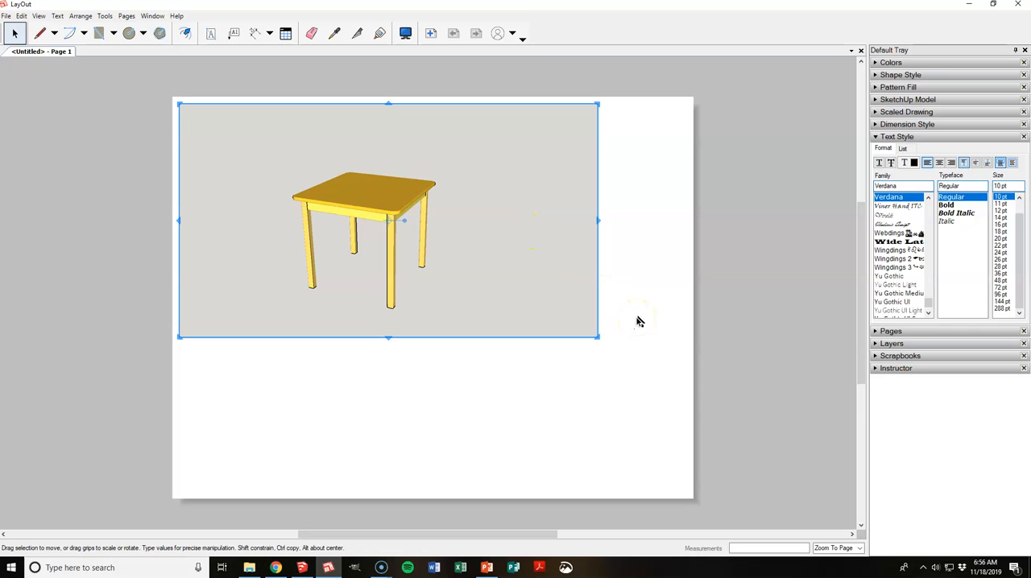
{"action": "left_click_drag", "start_coordinate": [597, 336], "coordinate": [428, 295]}
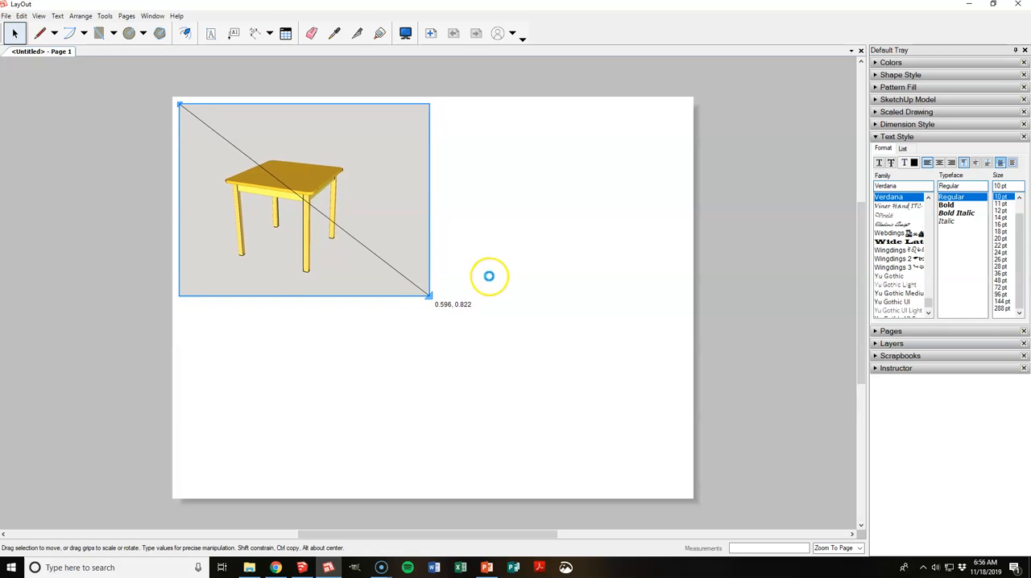
Step: Edit the view's 3D camera so the table is seen from slightly above and nearly fills the frame
{"action": "double_click", "coordinate": [393, 236]}
{"action": "mouse_move", "coordinate": [394, 237]}
{"action": "left_mouse_down"}
{"action": "mouse_move", "coordinate": [349, 237]}
{"action": "mouse_move", "coordinate": [340, 247]}
{"action": "left_mouse_up"}
{"action": "scroll", "coordinate": [313, 236], "scroll_direction": "up", "scroll_amount": 4}
{"action": "scroll", "coordinate": [389, 179], "scroll_direction": "up", "scroll_amount": 1}
{"action": "scroll", "coordinate": [358, 227], "scroll_direction": "up", "scroll_amount": 2}
{"action": "mouse_move", "coordinate": [311, 151]}
{"action": "left_mouse_down"}
{"action": "mouse_move", "coordinate": [334, 179]}
{"action": "mouse_move", "coordinate": [356, 186]}
{"action": "left_mouse_up"}
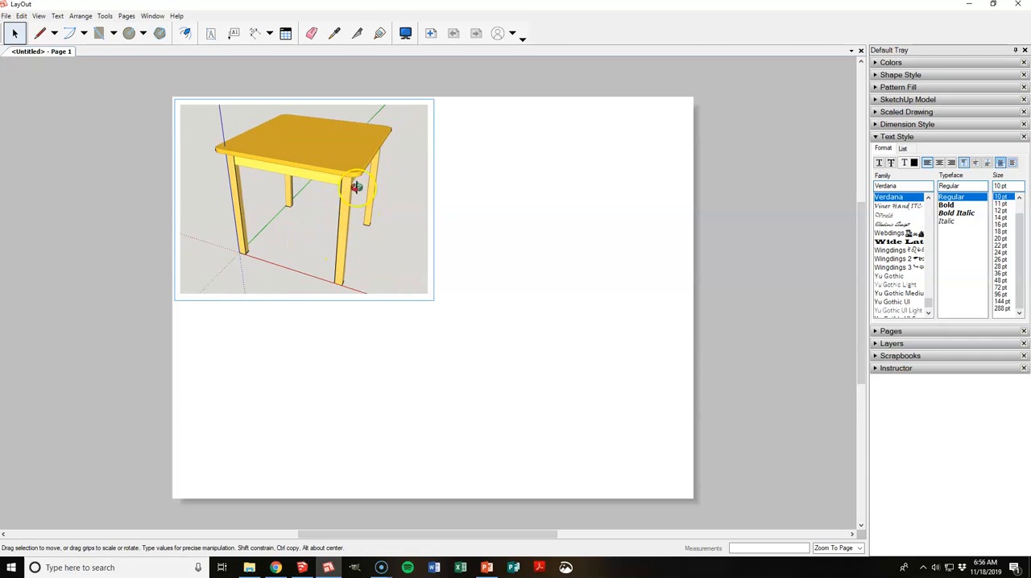
{"action": "left_click", "coordinate": [122, 178]}
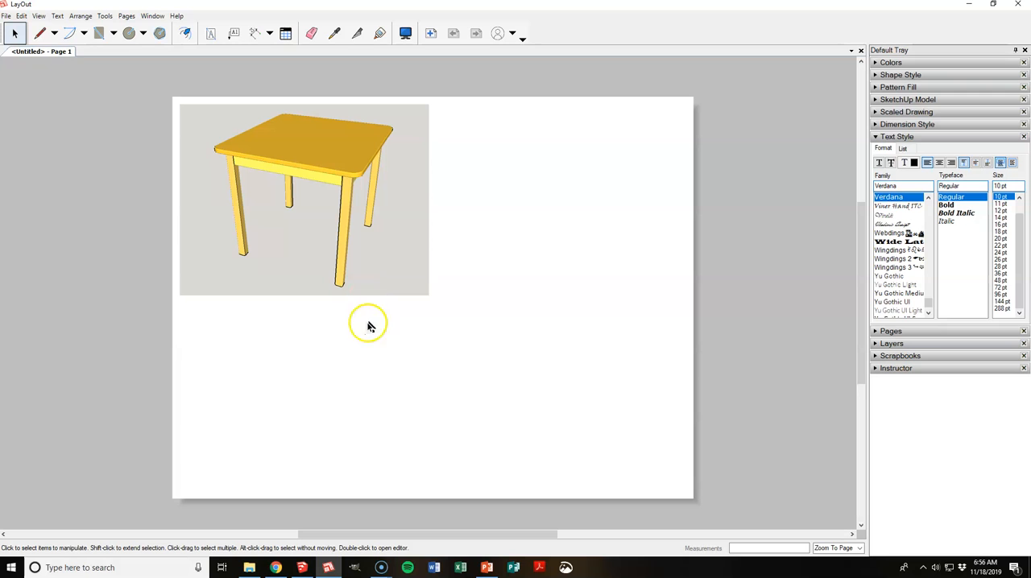
Step: In SketchUp, place a copy of the whole table well away from the original with the Move tool
{"action": "left_click", "coordinate": [301, 567]}
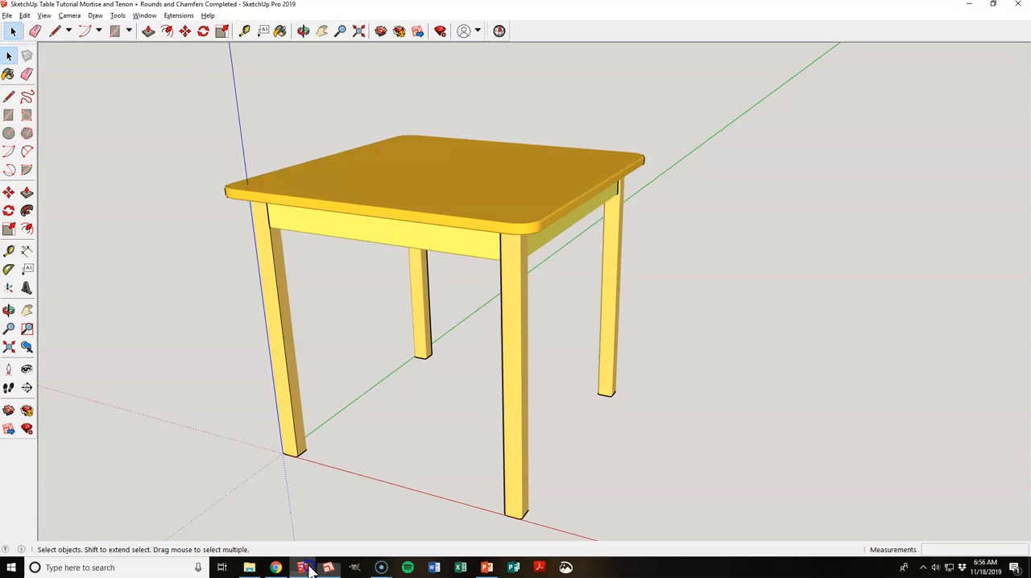
{"action": "left_click_drag", "start_coordinate": [121, 133], "coordinate": [612, 501]}
{"action": "scroll", "coordinate": [400, 412], "scroll_direction": "down", "scroll_amount": 3}
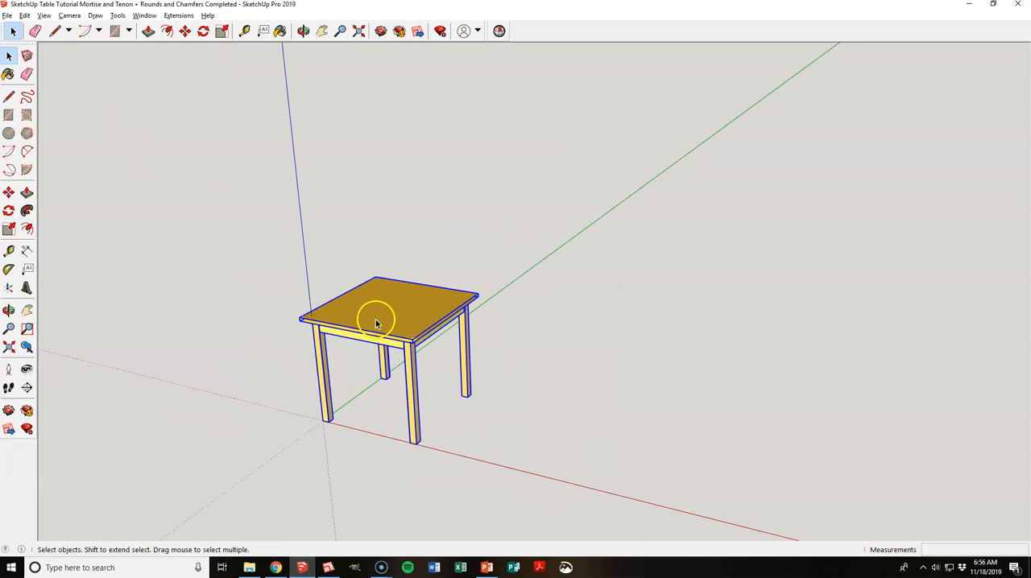
{"action": "key", "text": "m"}
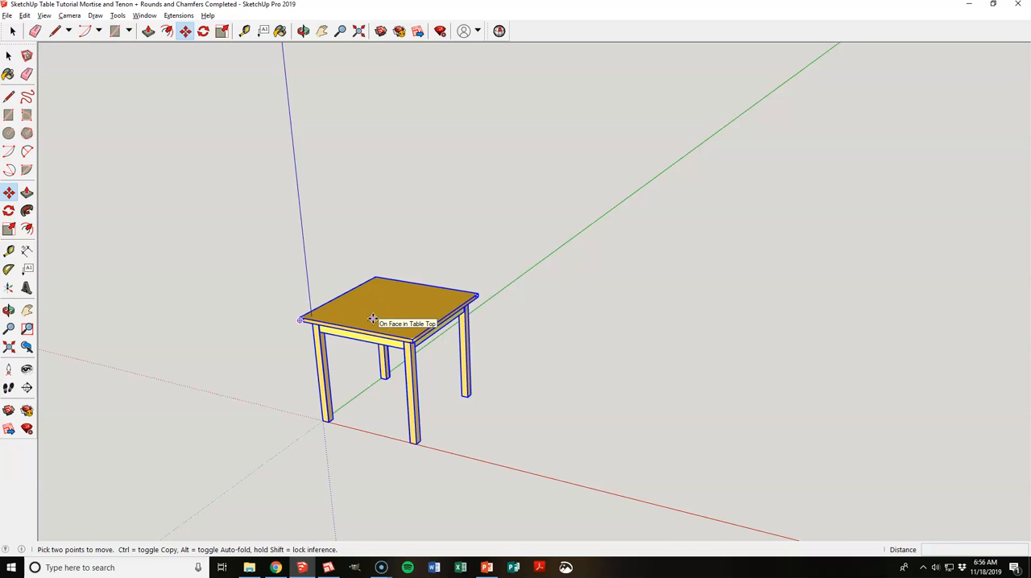
{"action": "key", "text": "ctrl"}
{"action": "left_click", "coordinate": [373, 320]}
{"action": "scroll", "coordinate": [373, 320], "scroll_direction": "down", "scroll_amount": 5}
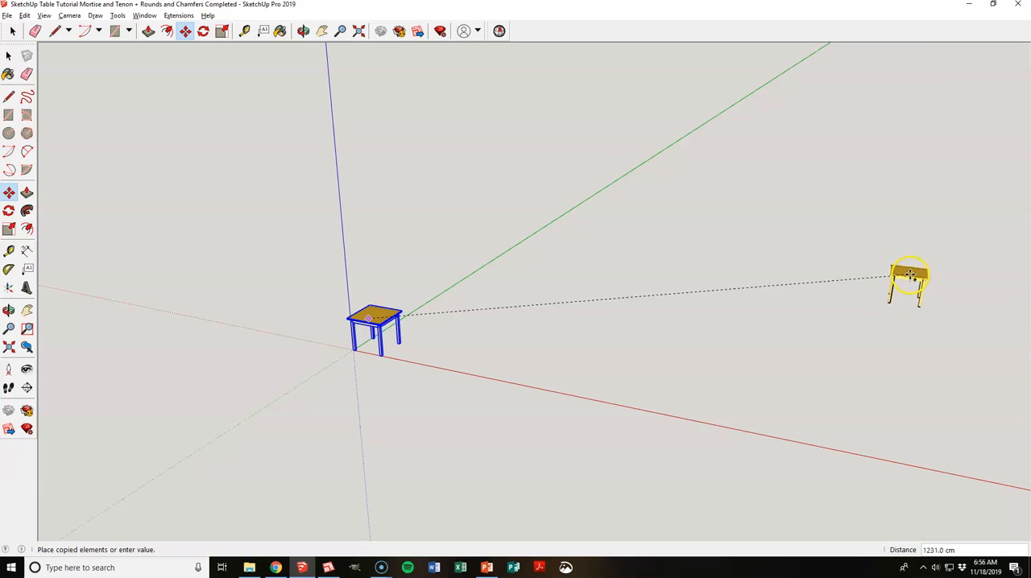
{"action": "left_click", "coordinate": [927, 252]}
{"action": "scroll", "coordinate": [479, 320], "scroll_direction": "down", "scroll_amount": 1}
{"action": "key", "text": "space"}
{"action": "left_click", "coordinate": [861, 288]}
Step: Hide the front corner leg and the two far aprons of the copied table to expose its mortise and tenon joints
{"action": "scroll", "coordinate": [951, 263], "scroll_direction": "up", "scroll_amount": 4}
{"action": "scroll", "coordinate": [446, 348], "scroll_direction": "down", "scroll_amount": 3}
{"action": "scroll", "coordinate": [563, 323], "scroll_direction": "down", "scroll_amount": 1}
{"action": "scroll", "coordinate": [739, 272], "scroll_direction": "up", "scroll_amount": 7}
{"action": "middle_click_drag", "start_coordinate": [785, 304], "coordinate": [689, 278]}
{"action": "scroll", "coordinate": [615, 285], "scroll_direction": "down", "scroll_amount": 2}
{"action": "scroll", "coordinate": [644, 305], "scroll_direction": "up", "scroll_amount": 4}
{"action": "scroll", "coordinate": [473, 252], "scroll_direction": "down", "scroll_amount": 2}
{"action": "scroll", "coordinate": [703, 280], "scroll_direction": "up", "scroll_amount": 3}
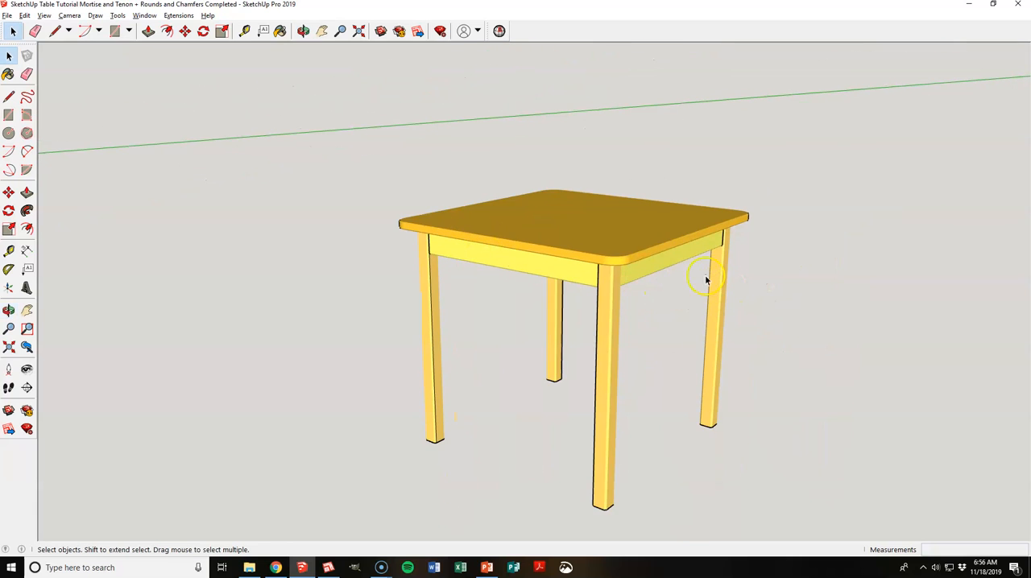
{"action": "scroll", "coordinate": [616, 285], "scroll_direction": "up", "scroll_amount": 2}
{"action": "left_click", "coordinate": [610, 296]}
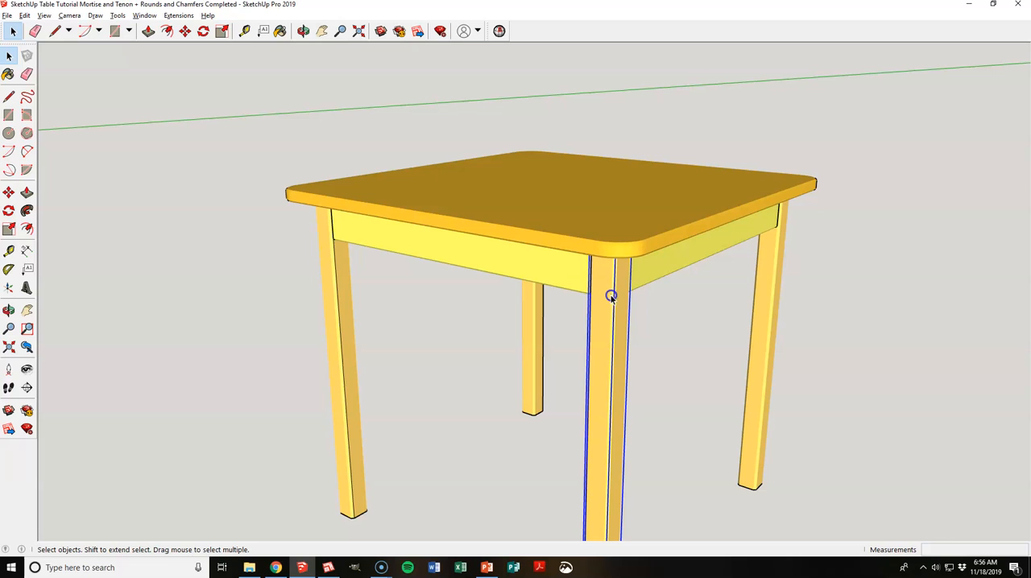
{"action": "middle_click_drag", "start_coordinate": [610, 298], "coordinate": [615, 257]}
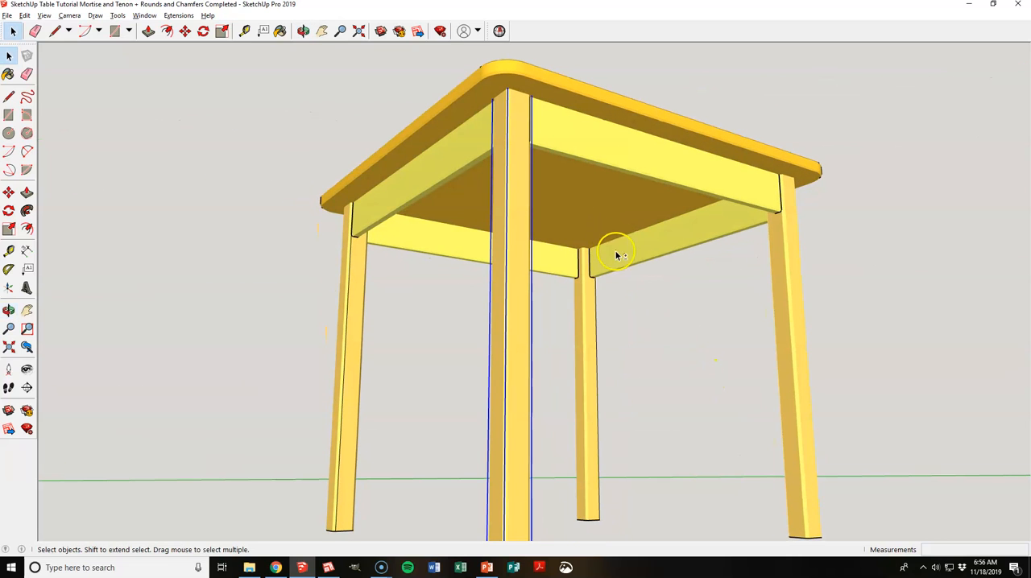
{"action": "left_click", "coordinate": [623, 256], "text": "shift"}
{"action": "left_click", "coordinate": [567, 266], "text": "shift"}
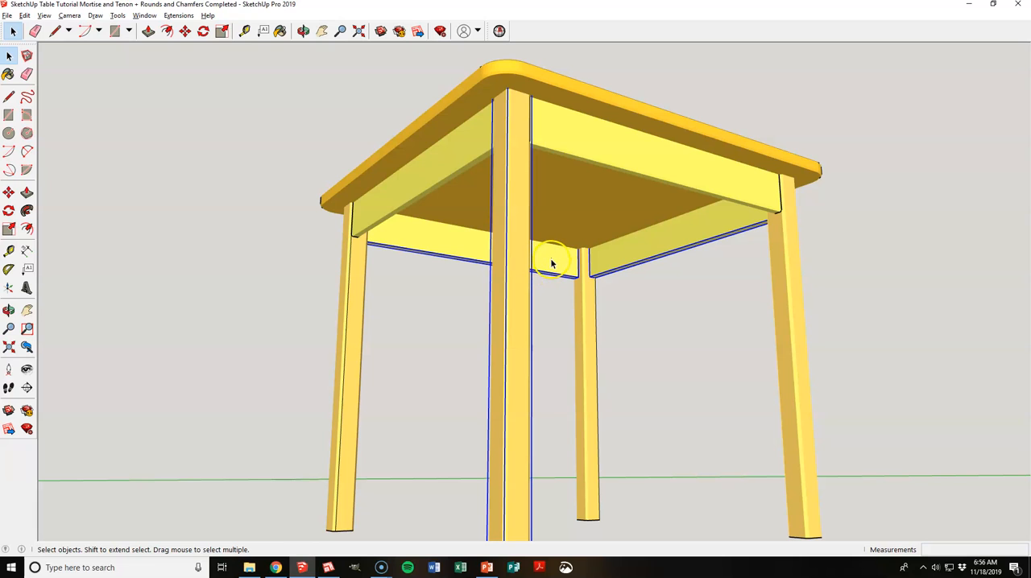
{"action": "right_click", "coordinate": [551, 258]}
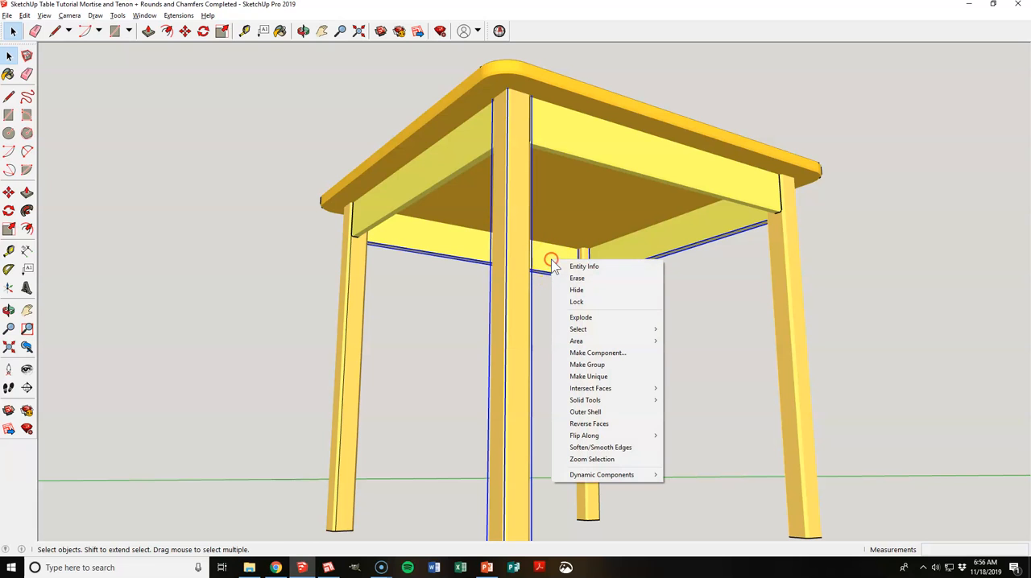
{"action": "left_click", "coordinate": [588, 291]}
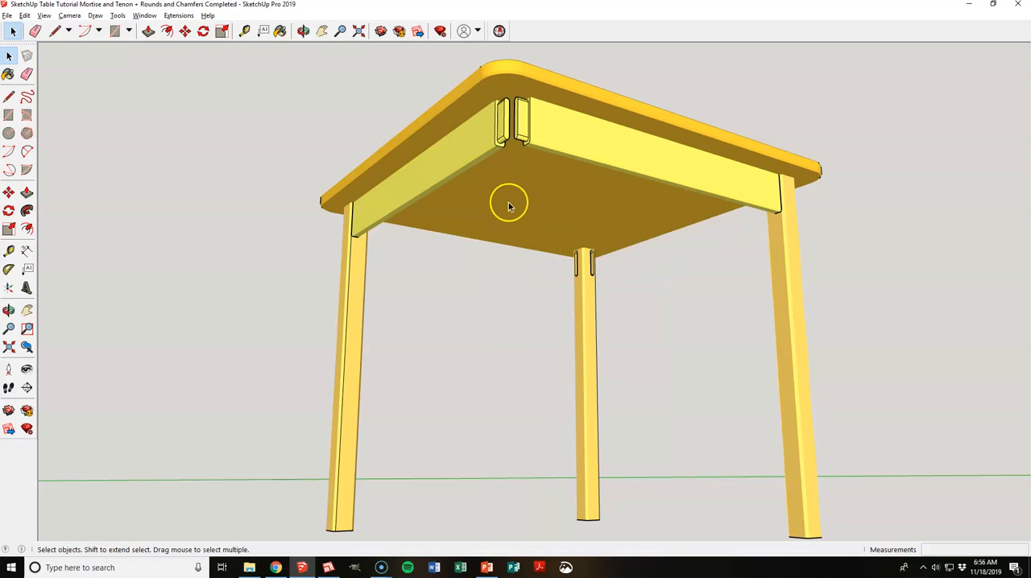
Step: Save the SketchUp model and switch back to LayOut
{"action": "left_click", "coordinate": [7, 15]}
{"action": "left_click", "coordinate": [25, 67]}
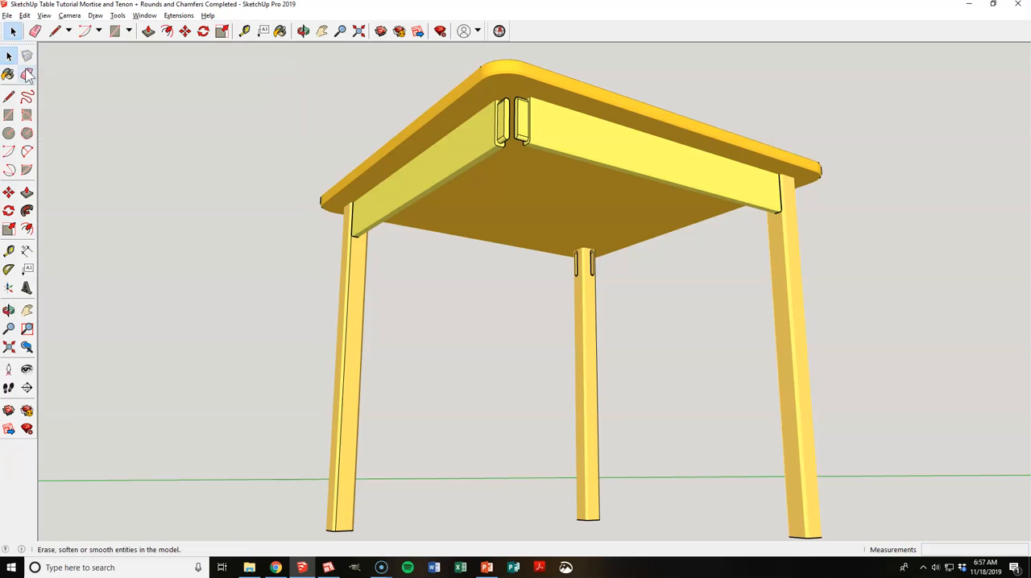
{"action": "key", "text": "alt+Tab"}
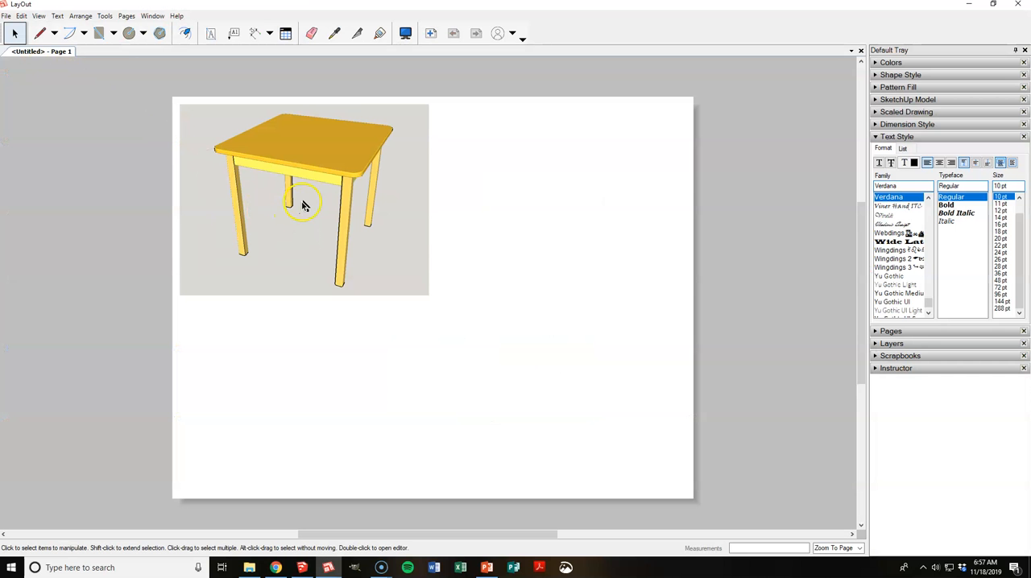
Step: Update the model reference of the table view on the page
{"action": "right_click", "coordinate": [303, 204]}
{"action": "left_click", "coordinate": [520, 190]}
{"action": "left_click", "coordinate": [362, 182]}
{"action": "right_click", "coordinate": [356, 184]}
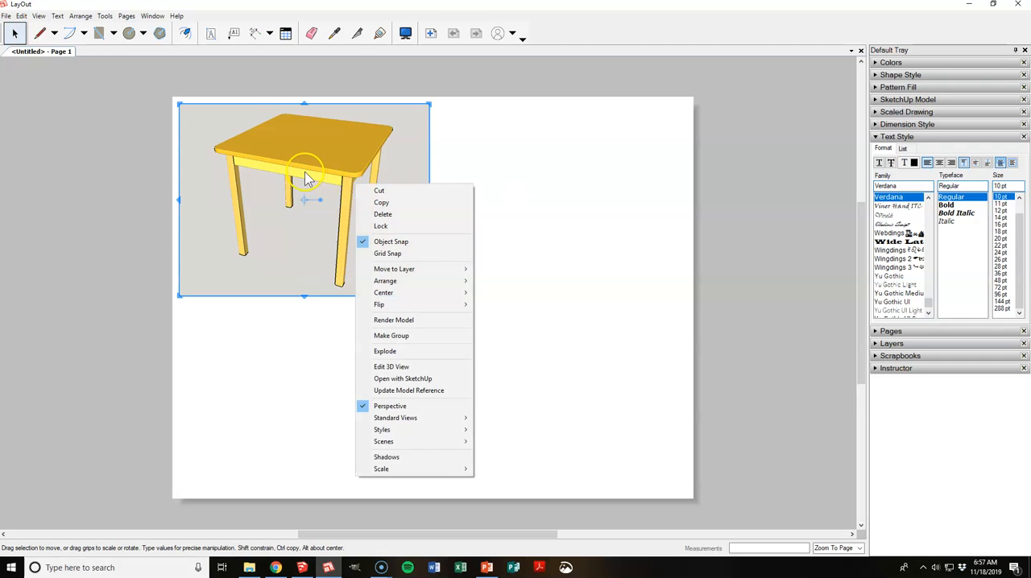
{"action": "left_click", "coordinate": [409, 392]}
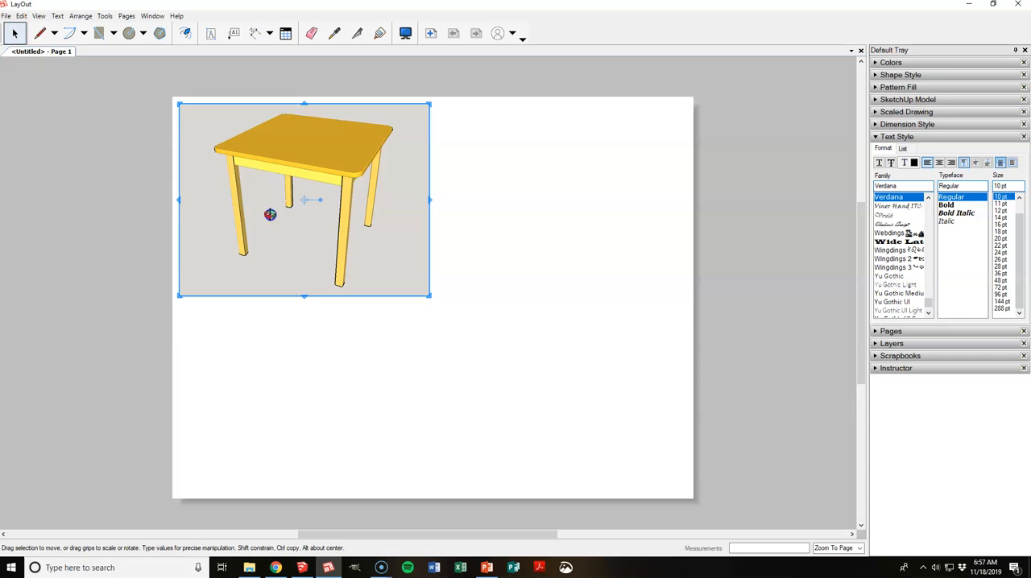
Step: Locate the copied table in the 3D view and reframe the view on the complete original table
{"action": "scroll", "coordinate": [270, 215], "scroll_direction": "down", "scroll_amount": 10}
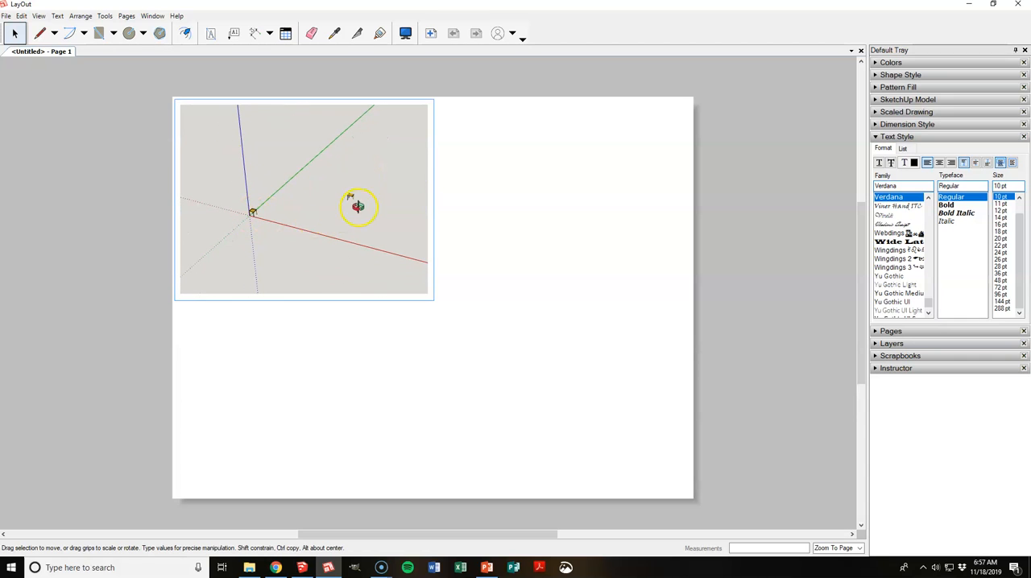
{"action": "scroll", "coordinate": [283, 208], "scroll_direction": "up", "scroll_amount": 10}
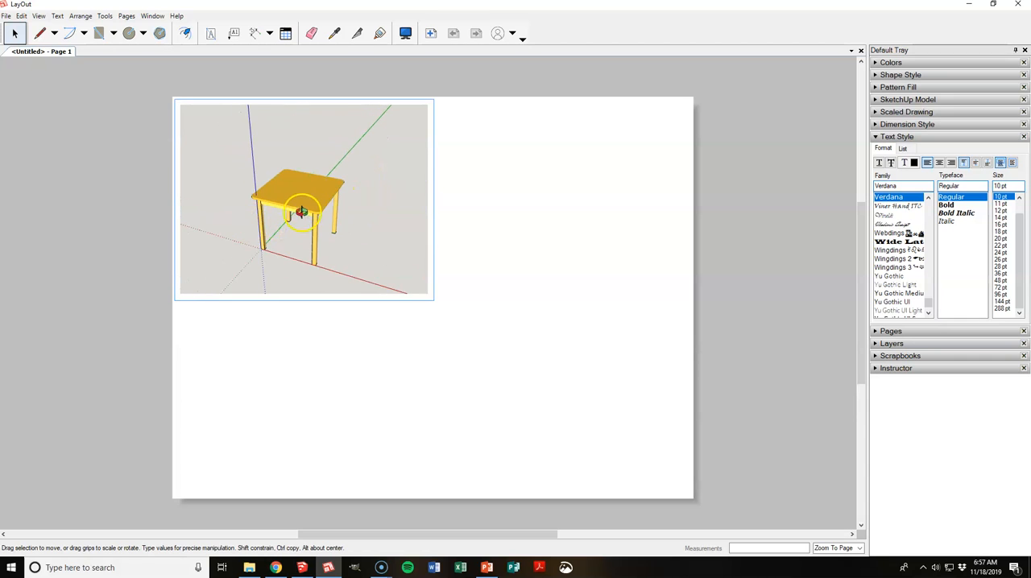
{"action": "left_click_drag", "start_coordinate": [338, 225], "coordinate": [310, 232]}
{"action": "left_click", "coordinate": [144, 224]}
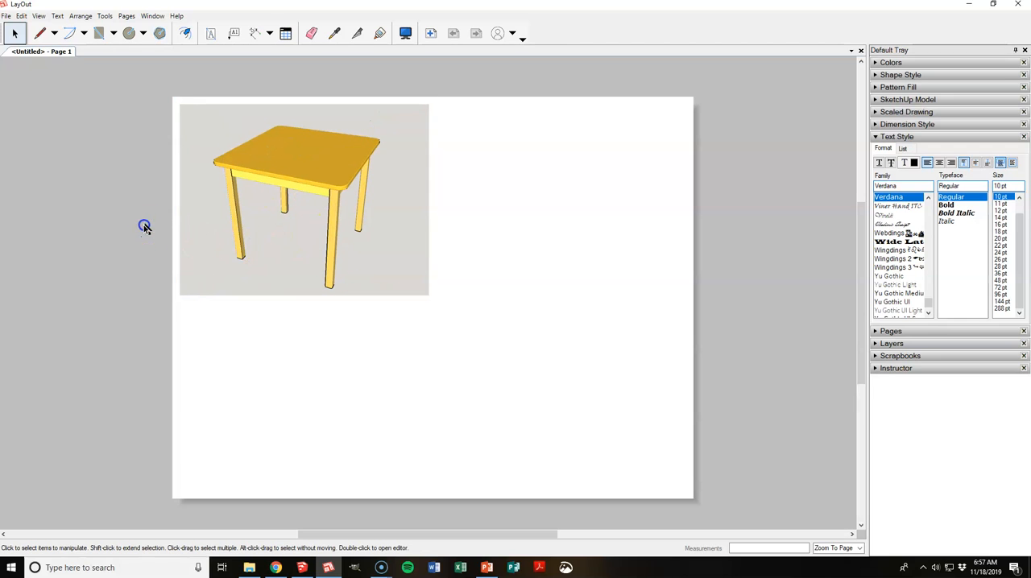
Step: Duplicate the table view directly below the original on the page
{"action": "left_click", "coordinate": [291, 233]}
{"action": "left_click_drag", "start_coordinate": [291, 236], "coordinate": [293, 433], "text": "ctrl"}
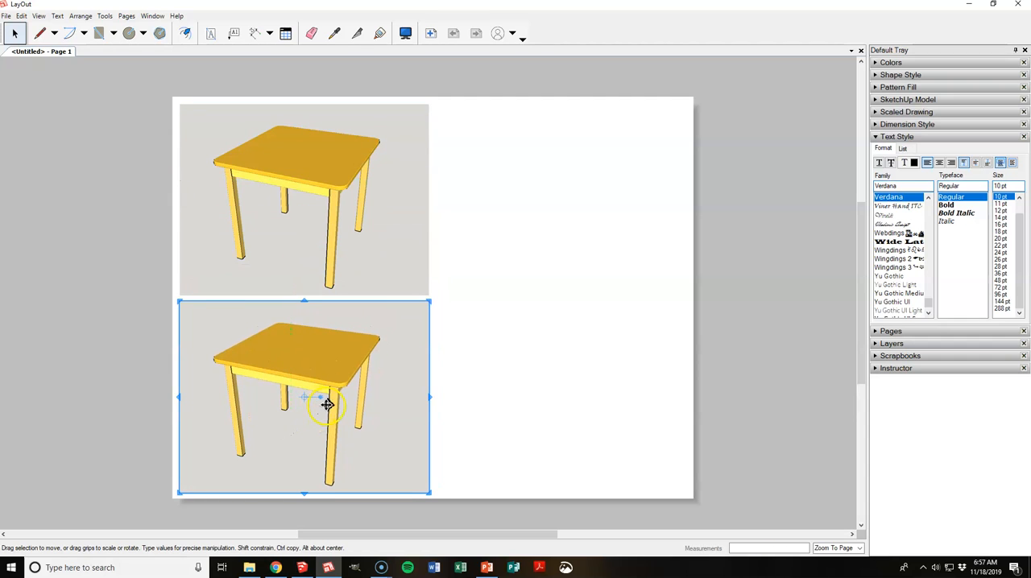
Step: Reframe the duplicated lower table view as a close-up from below of the corner where the leg meets the aprons
{"action": "double_click", "coordinate": [324, 403]}
{"action": "scroll", "coordinate": [312, 396], "scroll_direction": "down", "scroll_amount": 2}
{"action": "scroll", "coordinate": [326, 400], "scroll_direction": "up", "scroll_amount": 5}
{"action": "scroll", "coordinate": [324, 405], "scroll_direction": "down", "scroll_amount": 2}
{"action": "mouse_move", "coordinate": [321, 405]}
{"action": "left_mouse_down"}
{"action": "mouse_move", "coordinate": [317, 411]}
{"action": "mouse_move", "coordinate": [319, 393]}
{"action": "left_mouse_up"}
{"action": "scroll", "coordinate": [325, 364], "scroll_direction": "up", "scroll_amount": 5}
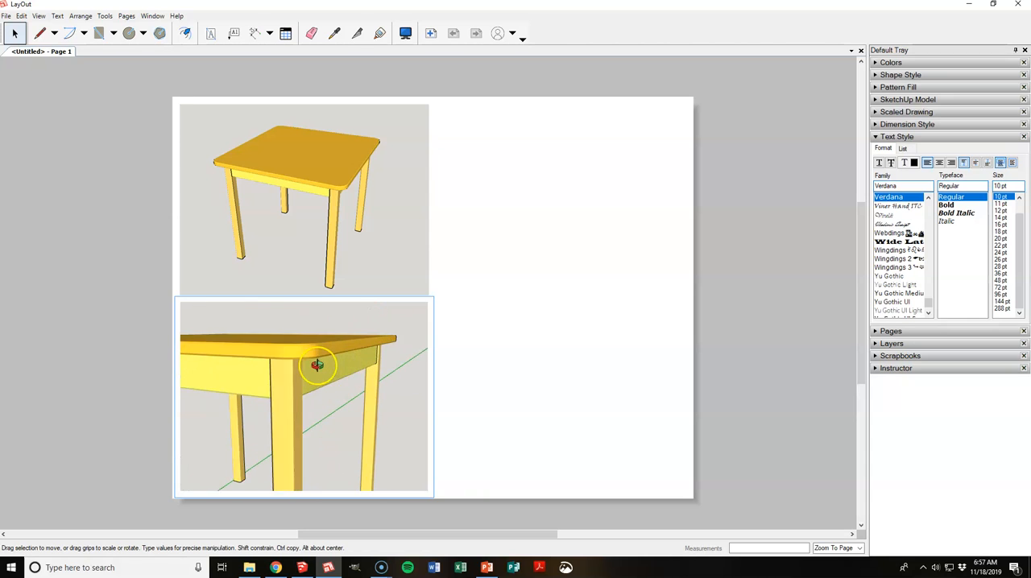
{"action": "middle_click_drag", "start_coordinate": [299, 389], "coordinate": [338, 377], "text": "shift"}
{"action": "scroll", "coordinate": [322, 360], "scroll_direction": "down", "scroll_amount": 3}
{"action": "scroll", "coordinate": [288, 368], "scroll_direction": "up", "scroll_amount": 4}
{"action": "scroll", "coordinate": [298, 403], "scroll_direction": "up", "scroll_amount": 3}
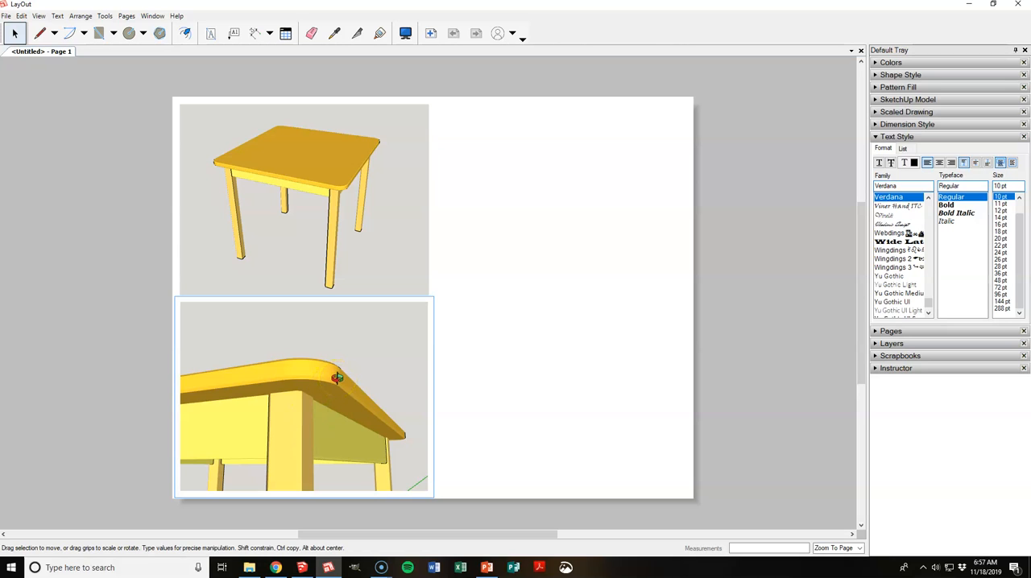
{"action": "left_click", "coordinate": [515, 368]}
Step: Copy the complete table view into the empty space beside it and reframe the copy on the legless table's exposed apron tenons
{"action": "left_click", "coordinate": [407, 259]}
{"action": "left_click_drag", "start_coordinate": [390, 256], "coordinate": [647, 255], "text": "ctrl"}
{"action": "double_click", "coordinate": [623, 256]}
{"action": "scroll", "coordinate": [490, 215], "scroll_direction": "down", "scroll_amount": 12}
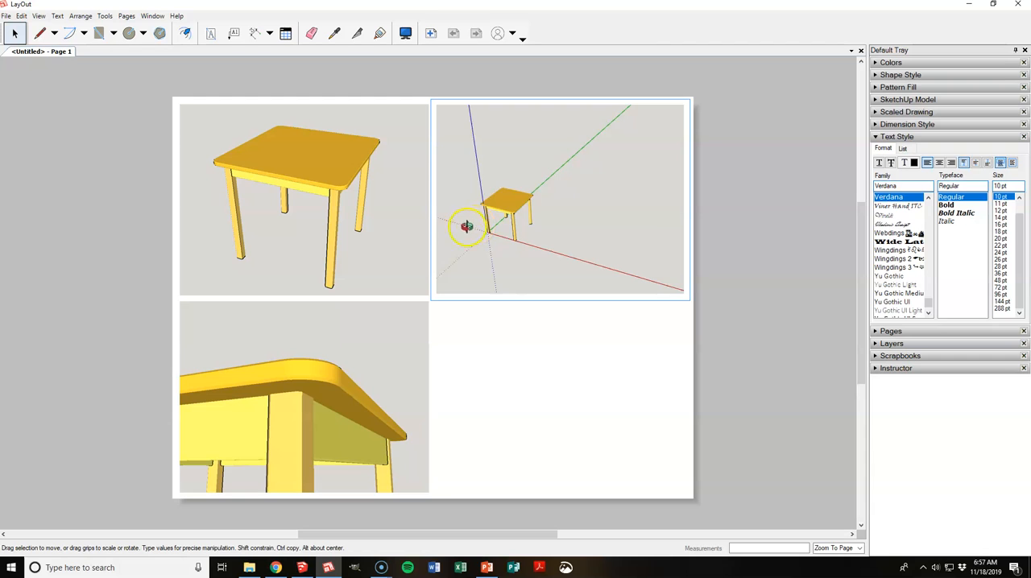
{"action": "scroll", "coordinate": [609, 200], "scroll_direction": "up", "scroll_amount": 8}
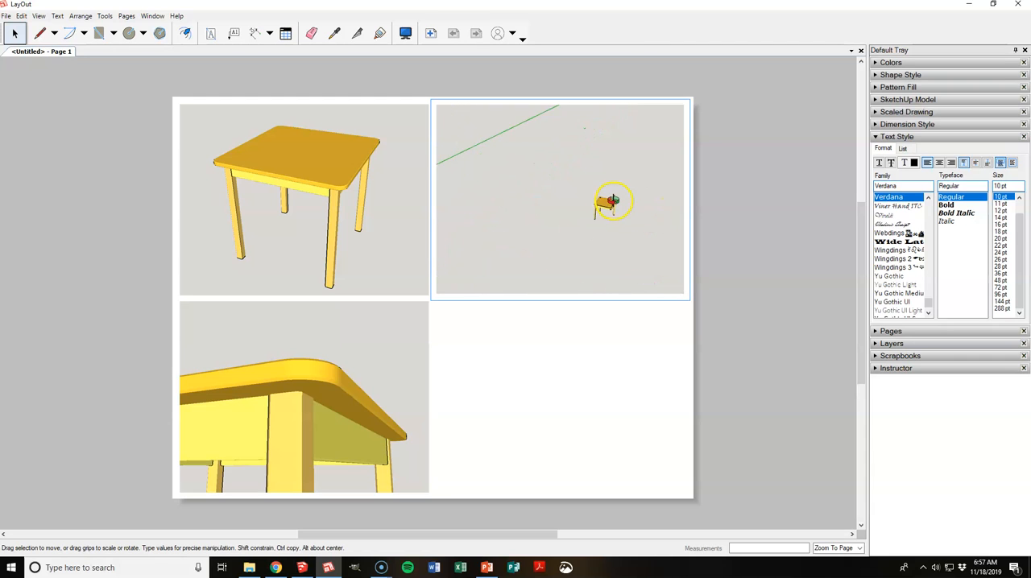
{"action": "scroll", "coordinate": [601, 232], "scroll_direction": "up", "scroll_amount": 10}
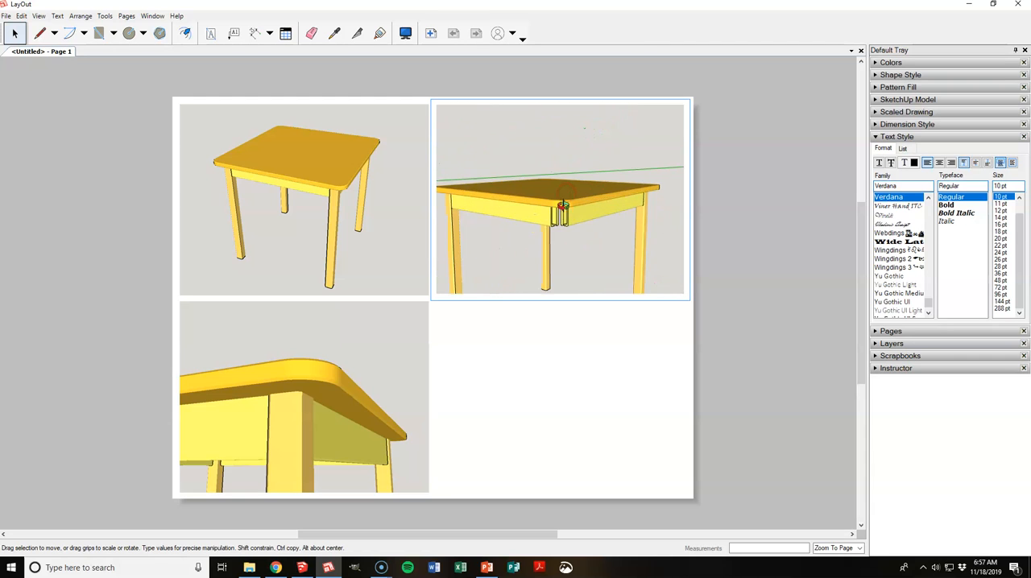
{"action": "middle_click_drag", "start_coordinate": [564, 211], "coordinate": [617, 143]}
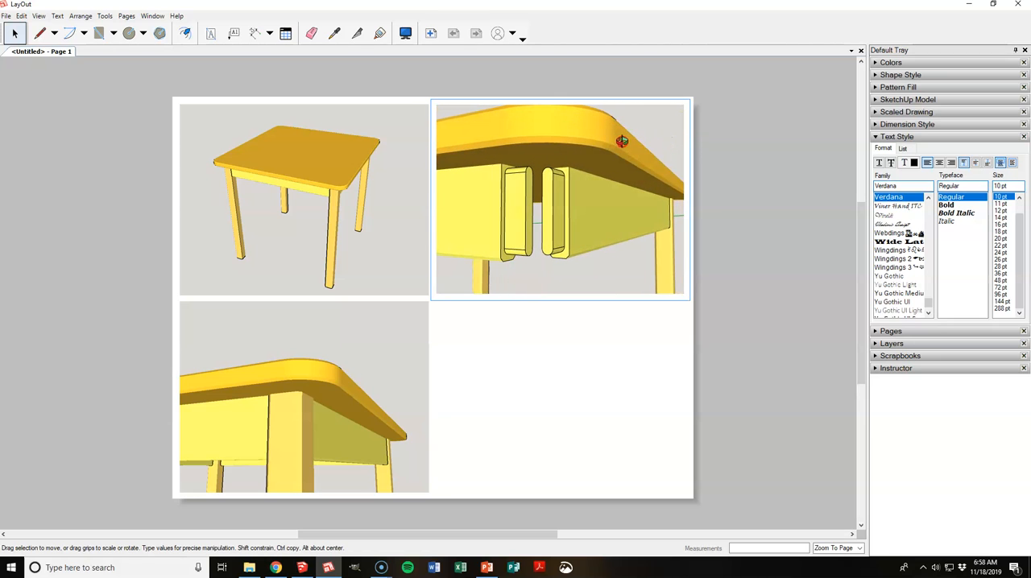
{"action": "left_click", "coordinate": [689, 291]}
Step: Duplicate the tenon close-up directly below itself and align the copy with the other views on the page
{"action": "left_click", "coordinate": [592, 283]}
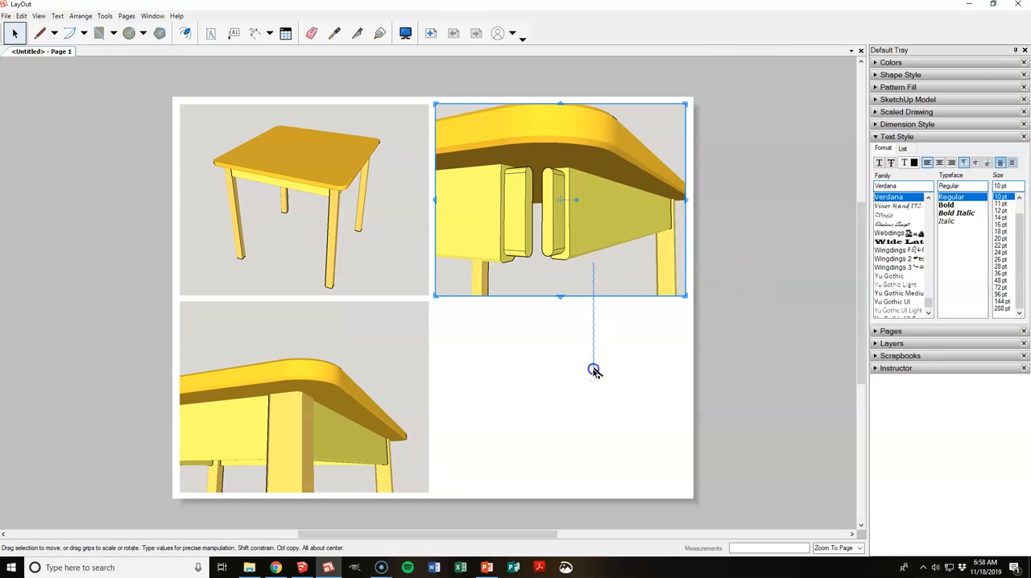
{"action": "left_click_drag", "start_coordinate": [596, 298], "coordinate": [593, 463], "text": "ctrl"}
{"action": "scroll", "coordinate": [588, 462], "scroll_direction": "up", "scroll_amount": 3}
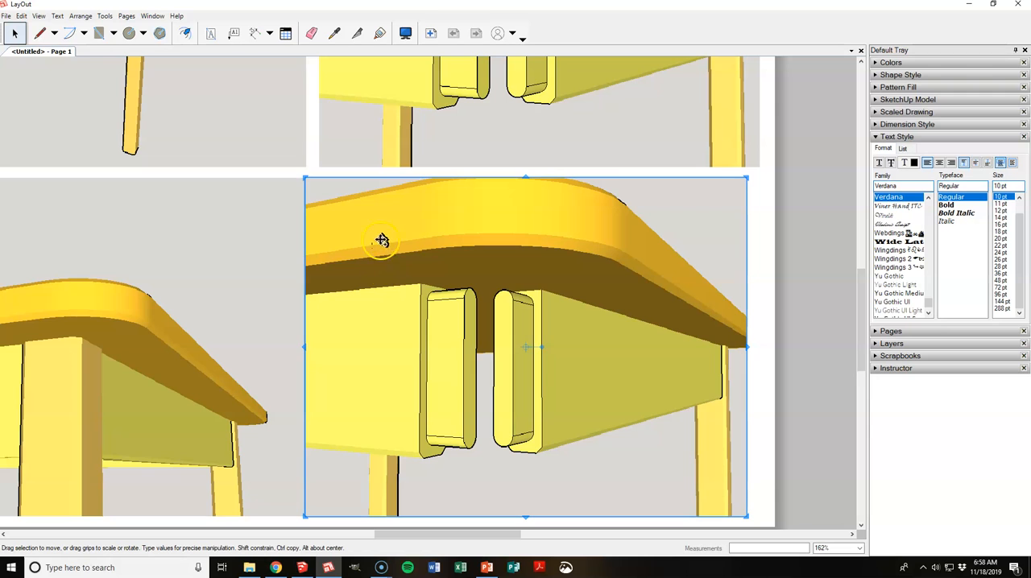
{"action": "left_click_drag", "start_coordinate": [364, 217], "coordinate": [372, 214]}
{"action": "scroll", "coordinate": [371, 214], "scroll_direction": "down", "scroll_amount": 3}
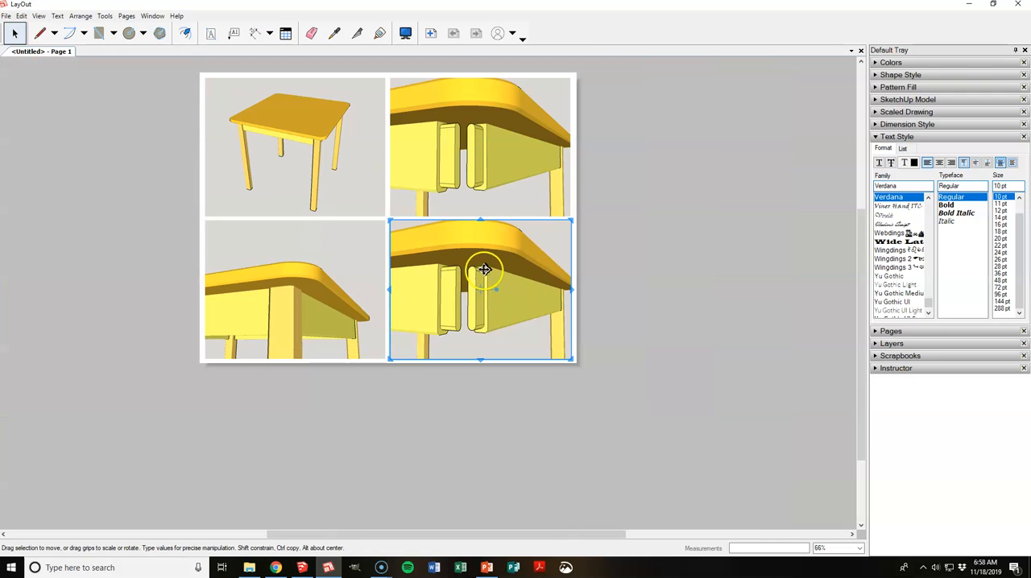
{"action": "scroll", "coordinate": [290, 72], "scroll_direction": "up", "scroll_amount": 2}
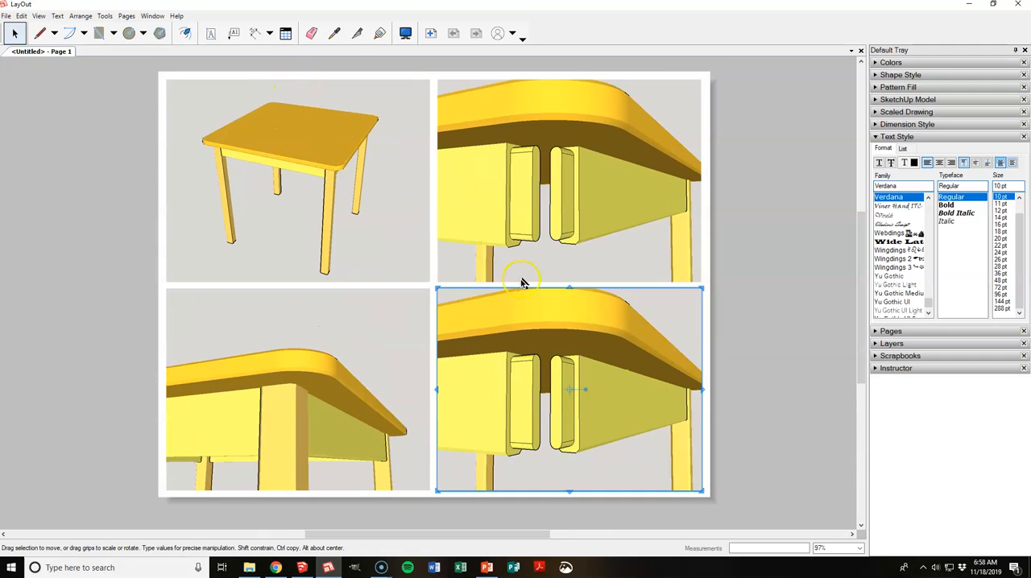
Step: Reframe the lower copy of the tenon view as a close-up of the two mortises at the top of the table leg
{"action": "double_click", "coordinate": [547, 376]}
{"action": "scroll", "coordinate": [549, 376], "scroll_direction": "down", "scroll_amount": 5}
{"action": "middle_click_drag", "start_coordinate": [556, 417], "coordinate": [543, 474]}
{"action": "scroll", "coordinate": [543, 473], "scroll_direction": "up", "scroll_amount": 4}
{"action": "scroll", "coordinate": [544, 435], "scroll_direction": "up", "scroll_amount": 5}
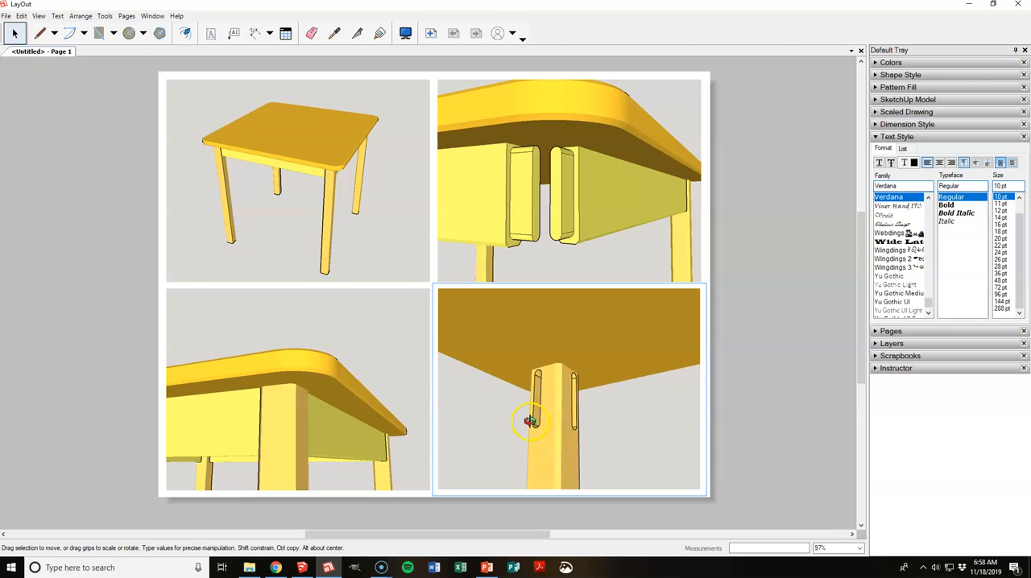
{"action": "middle_click_drag", "start_coordinate": [541, 445], "coordinate": [520, 457]}
{"action": "scroll", "coordinate": [527, 428], "scroll_direction": "down", "scroll_amount": 1}
{"action": "scroll", "coordinate": [548, 345], "scroll_direction": "up", "scroll_amount": 1}
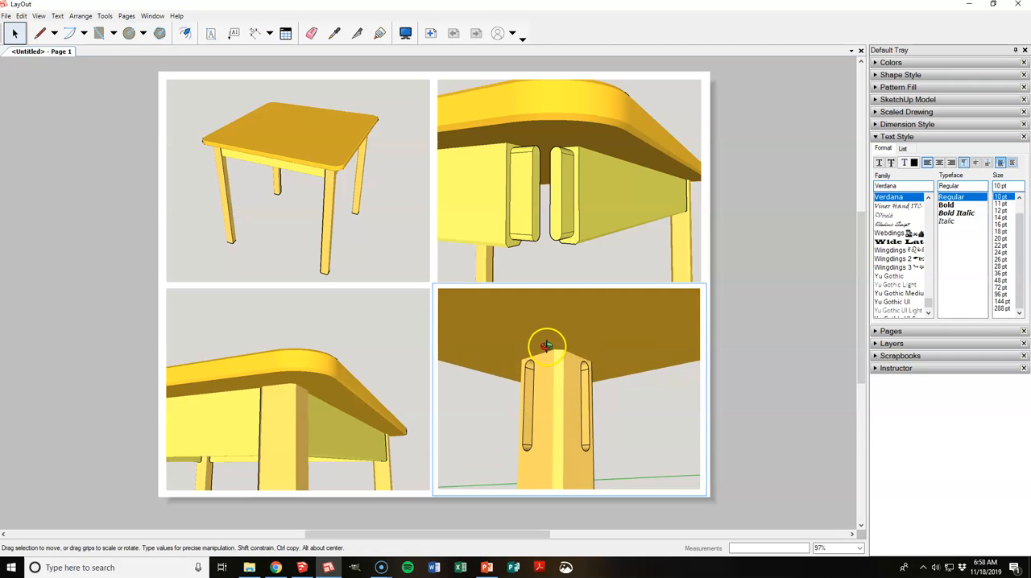
{"action": "left_click", "coordinate": [795, 325]}
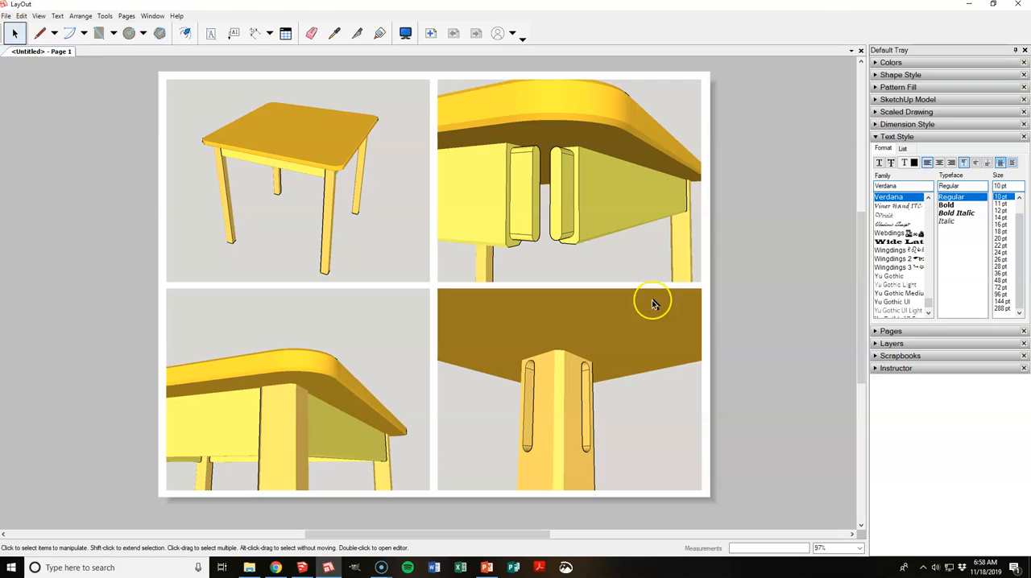
Step: Start a PDF export of the page, naming the file "Kitchen Table Tutorial" followed by the author's surname
{"action": "left_click", "coordinate": [6, 15]}
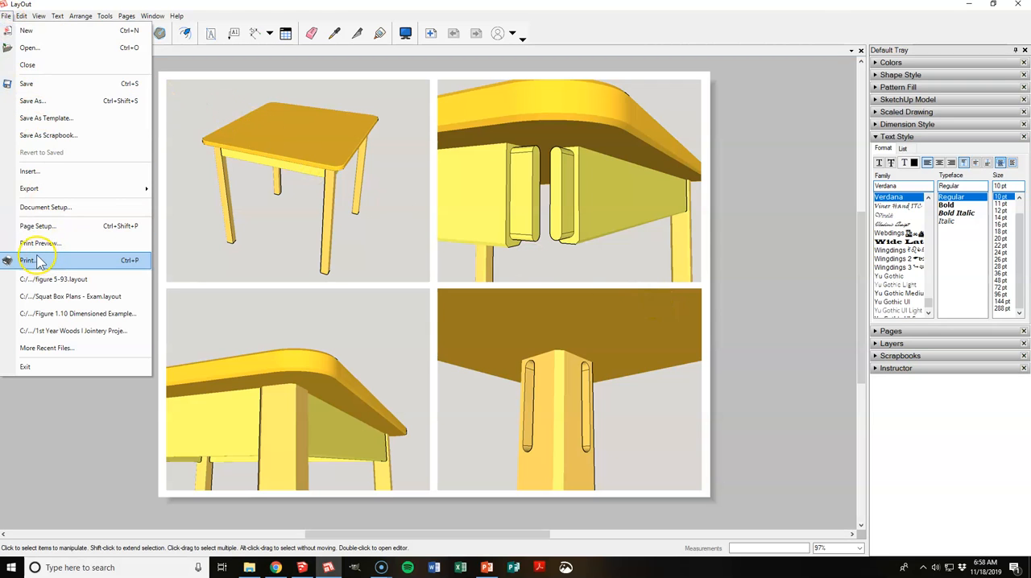
{"action": "mouse_move", "coordinate": [40, 190]}
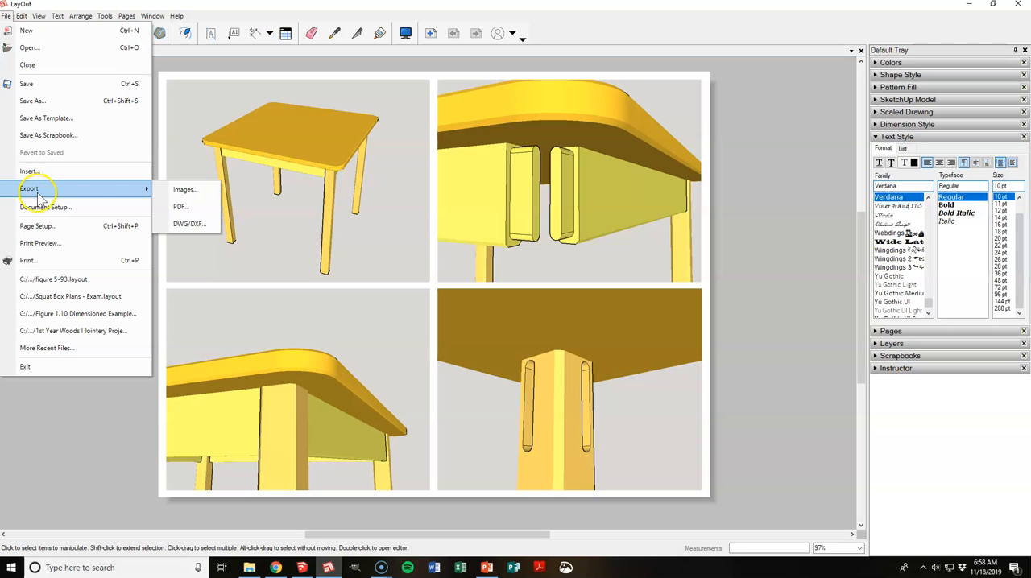
{"action": "left_click", "coordinate": [184, 207]}
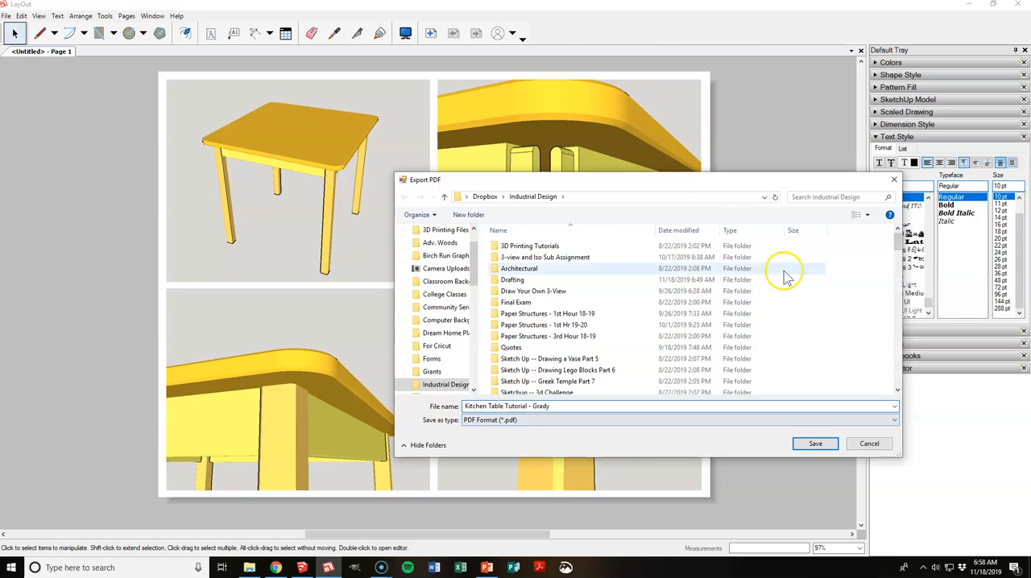
Step: Choose the Desktop under This PC as the export location and save the PDF there
{"action": "scroll", "coordinate": [474, 257], "scroll_direction": "up", "scroll_amount": 5}
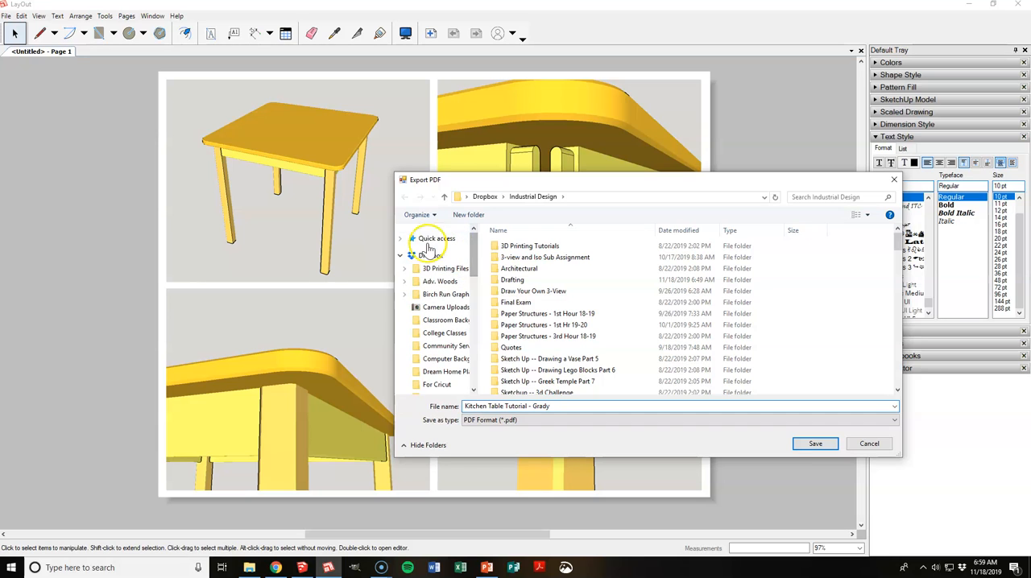
{"action": "left_click", "coordinate": [402, 256]}
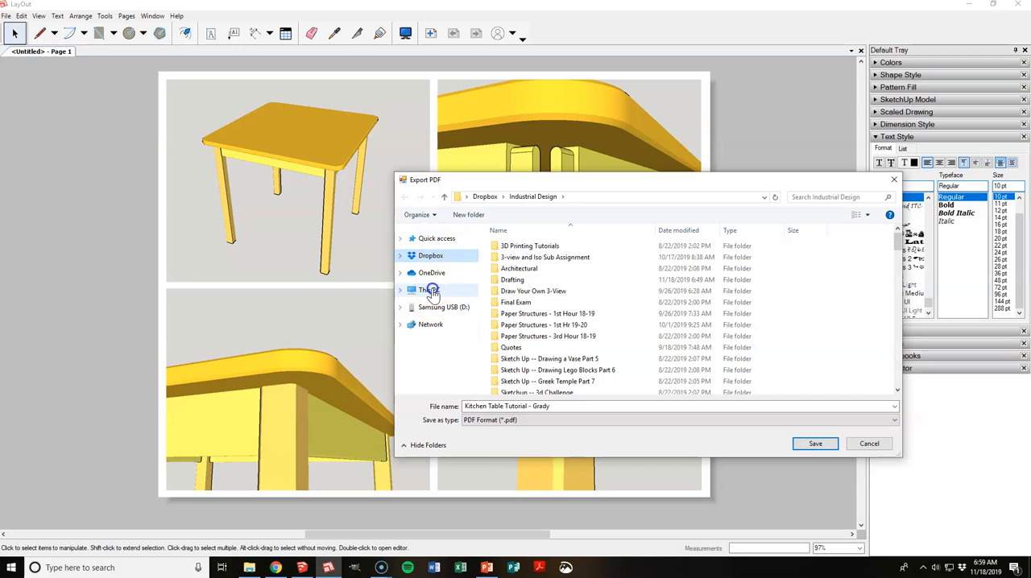
{"action": "left_click", "coordinate": [428, 290]}
{"action": "left_click", "coordinate": [667, 256]}
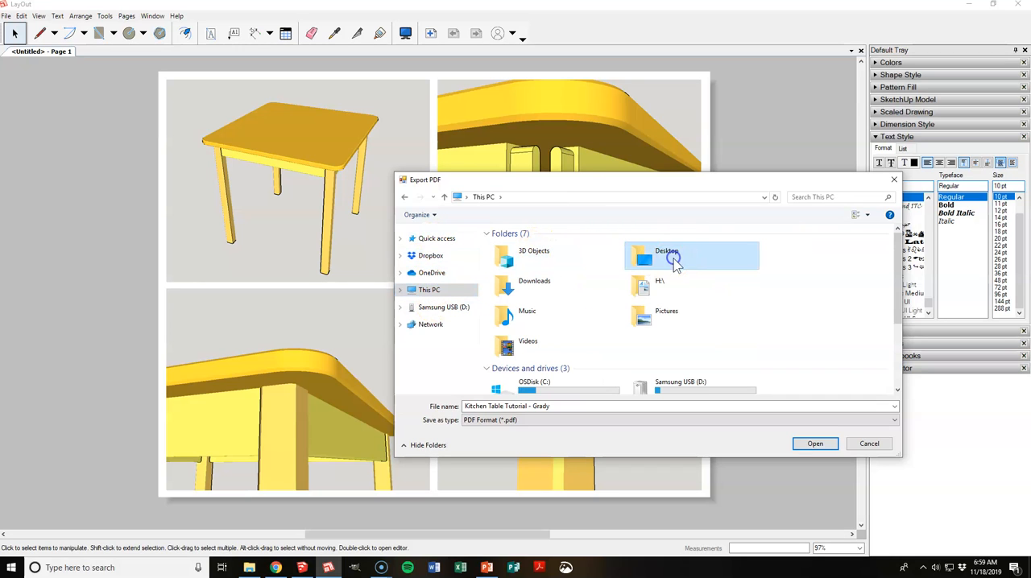
{"action": "left_click", "coordinate": [661, 290]}
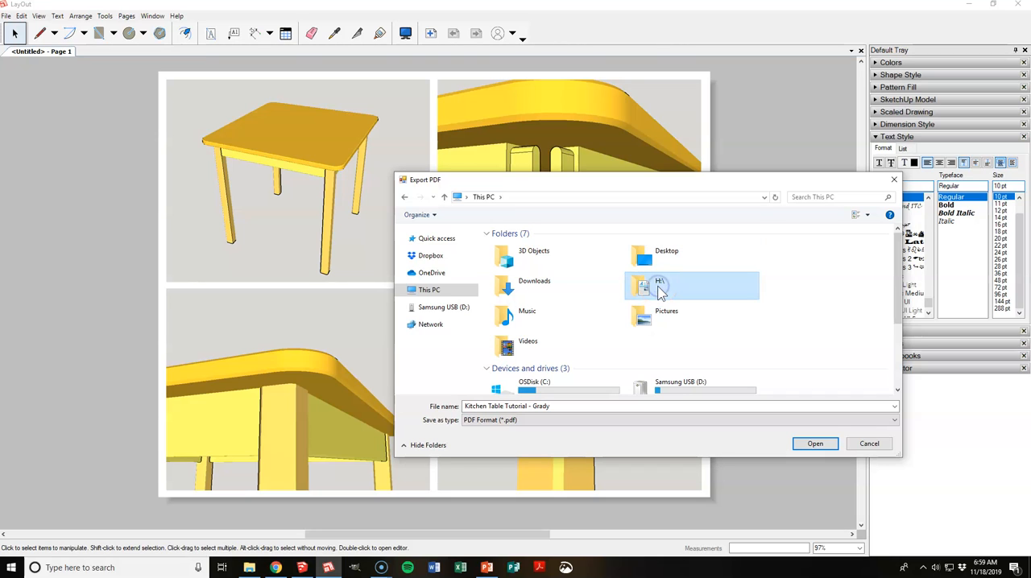
{"action": "left_click", "coordinate": [660, 257]}
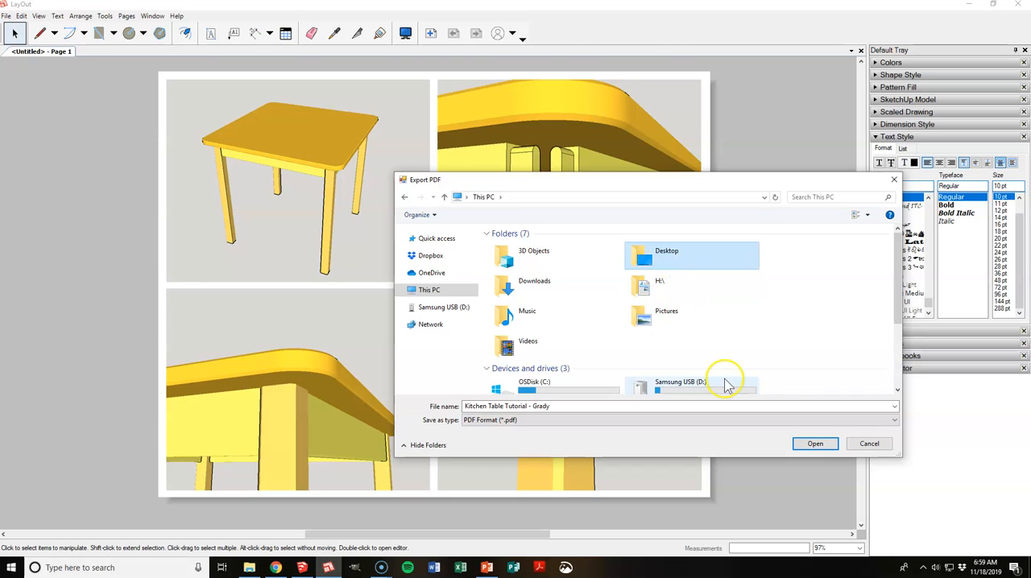
{"action": "left_click", "coordinate": [814, 444]}
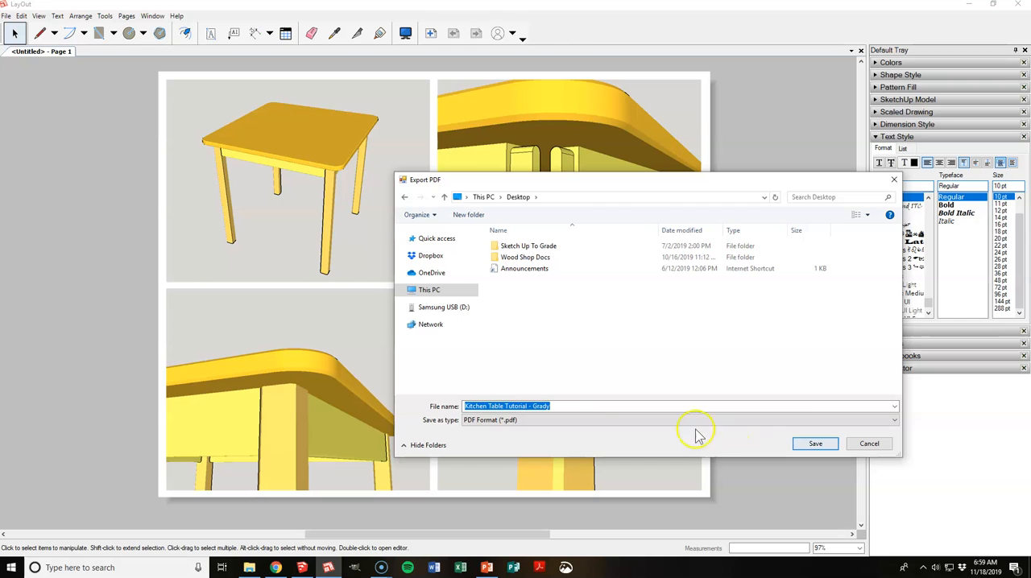
{"action": "left_click", "coordinate": [813, 443]}
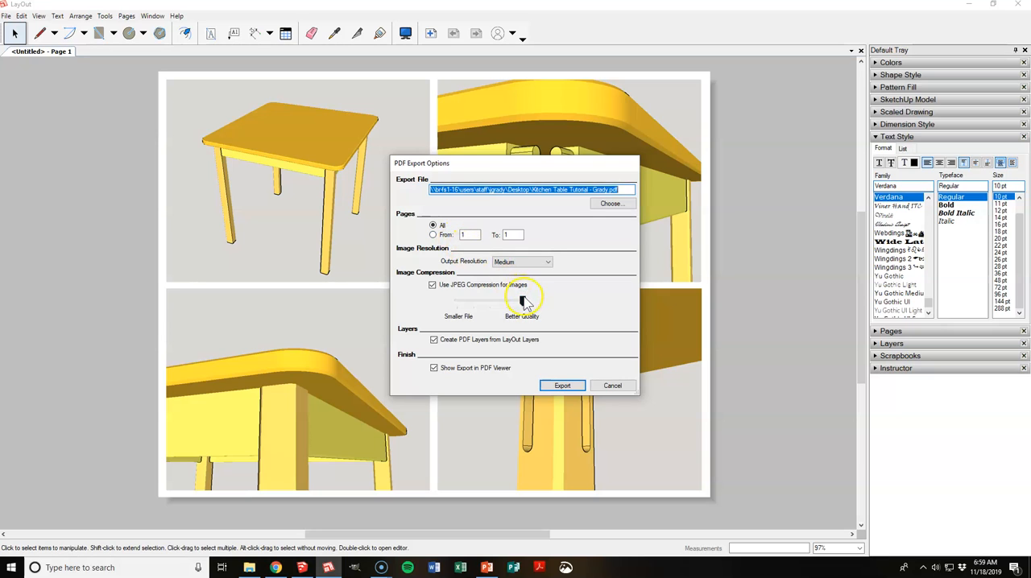
Step: Set the PDF output resolution to High with JPEG compression at Better Quality, and export the file
{"action": "left_click", "coordinate": [524, 300]}
{"action": "left_click", "coordinate": [515, 262]}
{"action": "left_click", "coordinate": [503, 285]}
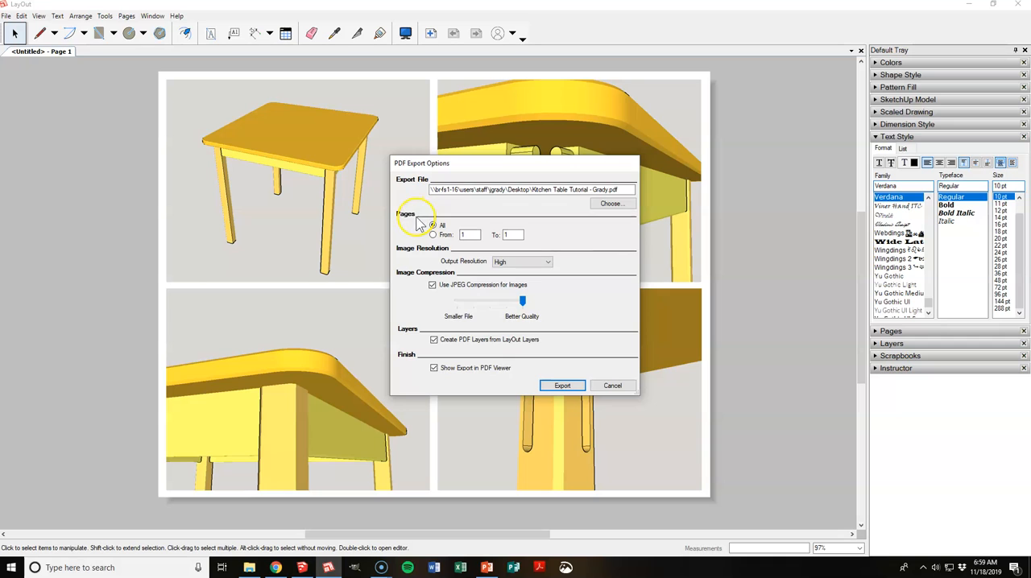
{"action": "left_click", "coordinate": [566, 385]}
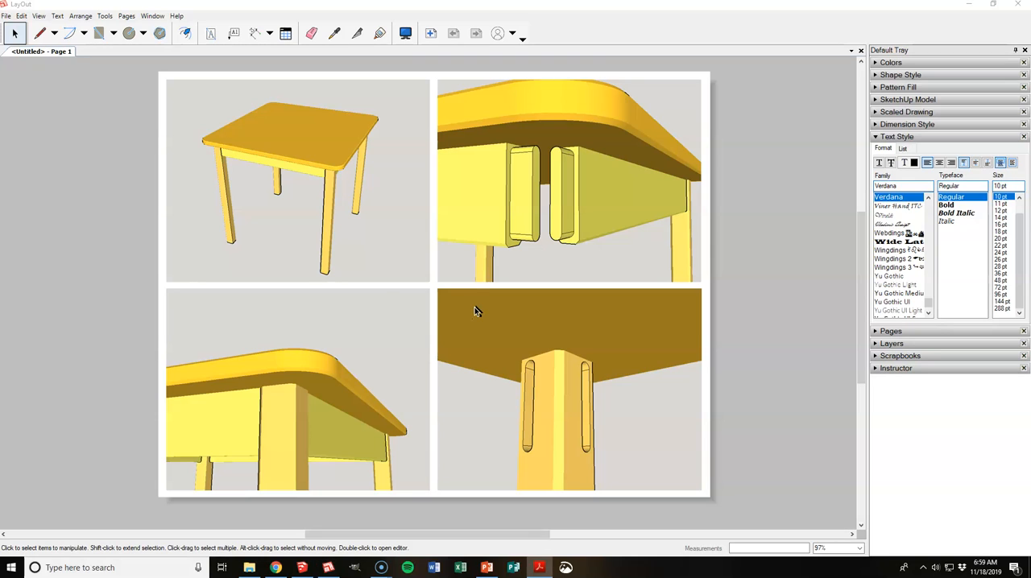
Step: Maximize the exported PDF in Adobe Acrobat Reader and view the whole page at 75%
{"action": "left_click_drag", "start_coordinate": [0, 80], "coordinate": [397, 45]}
{"action": "double_click", "coordinate": [397, 38]}
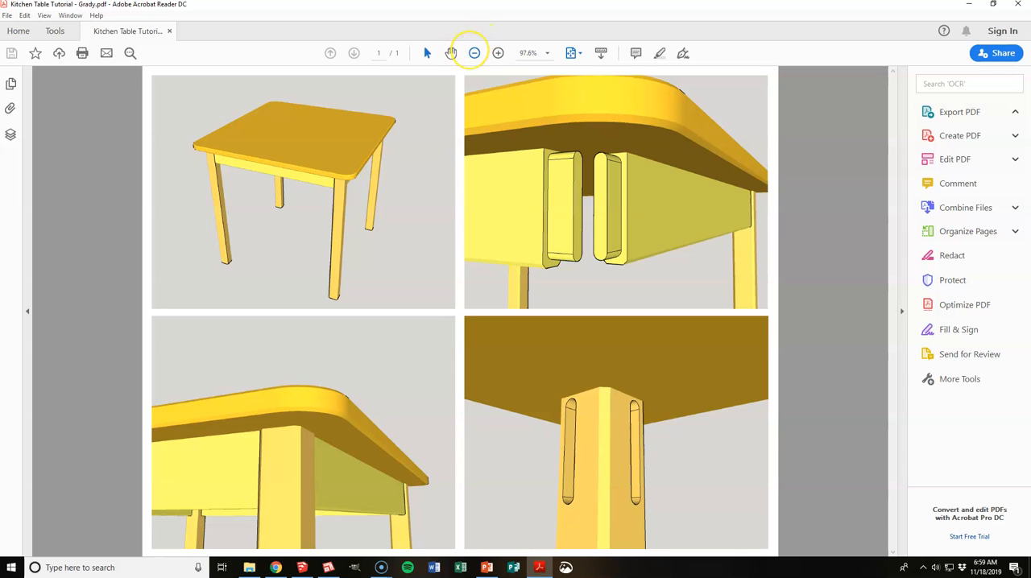
{"action": "left_click", "coordinate": [474, 52]}
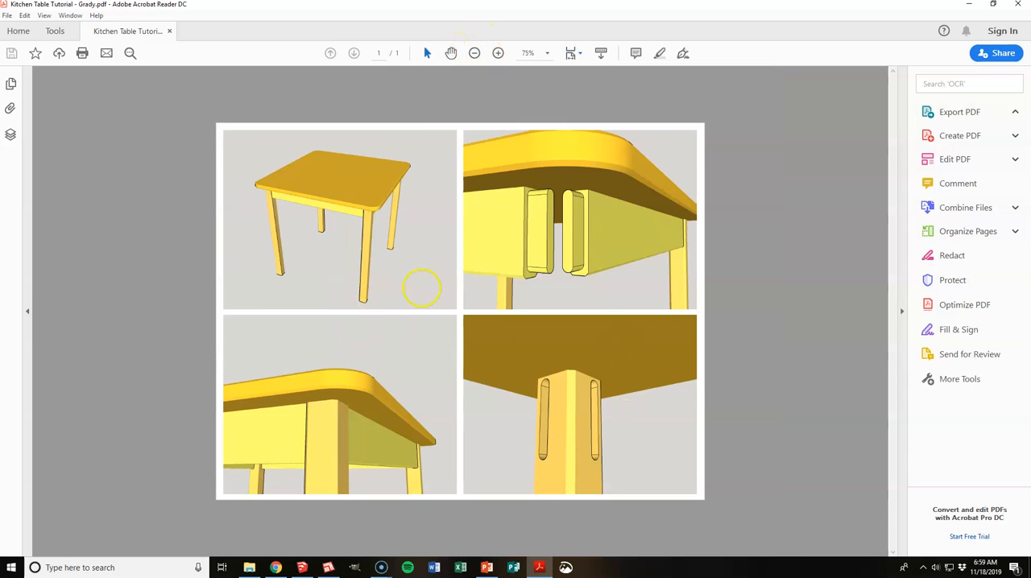